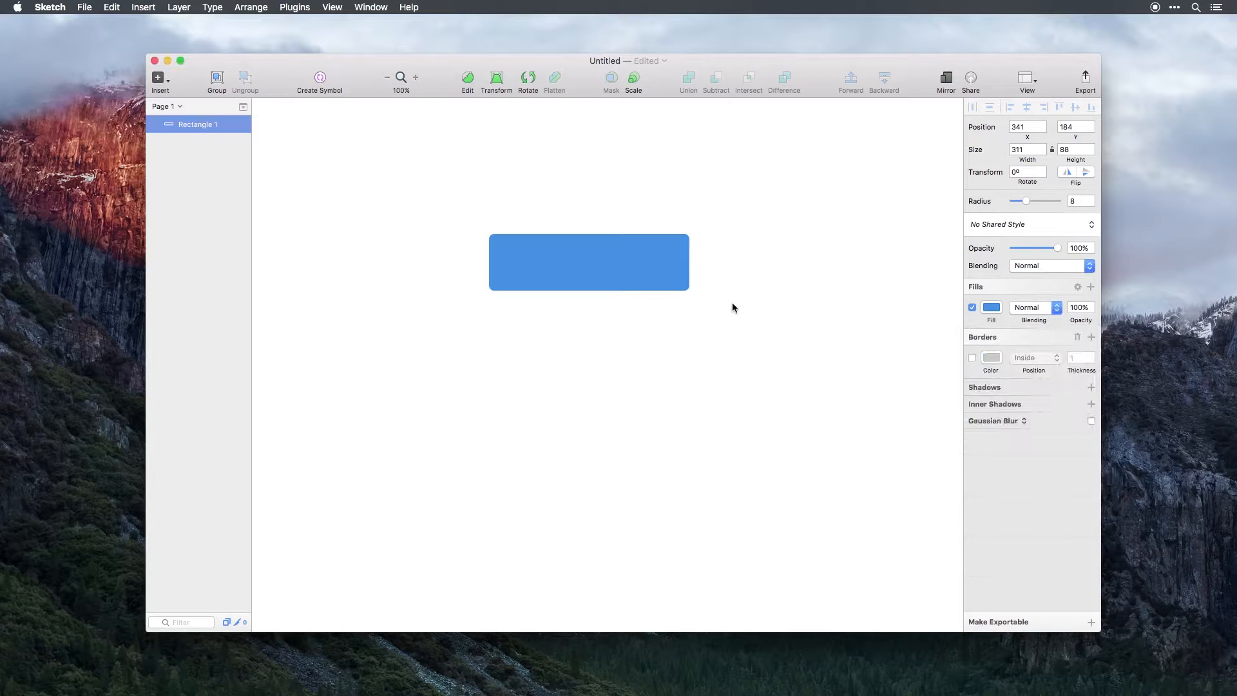
# Add a drop shadow to the blue rounded rectangle and clear the selection.
pyautogui.click(1090, 389)
pyautogui.click(664, 342)
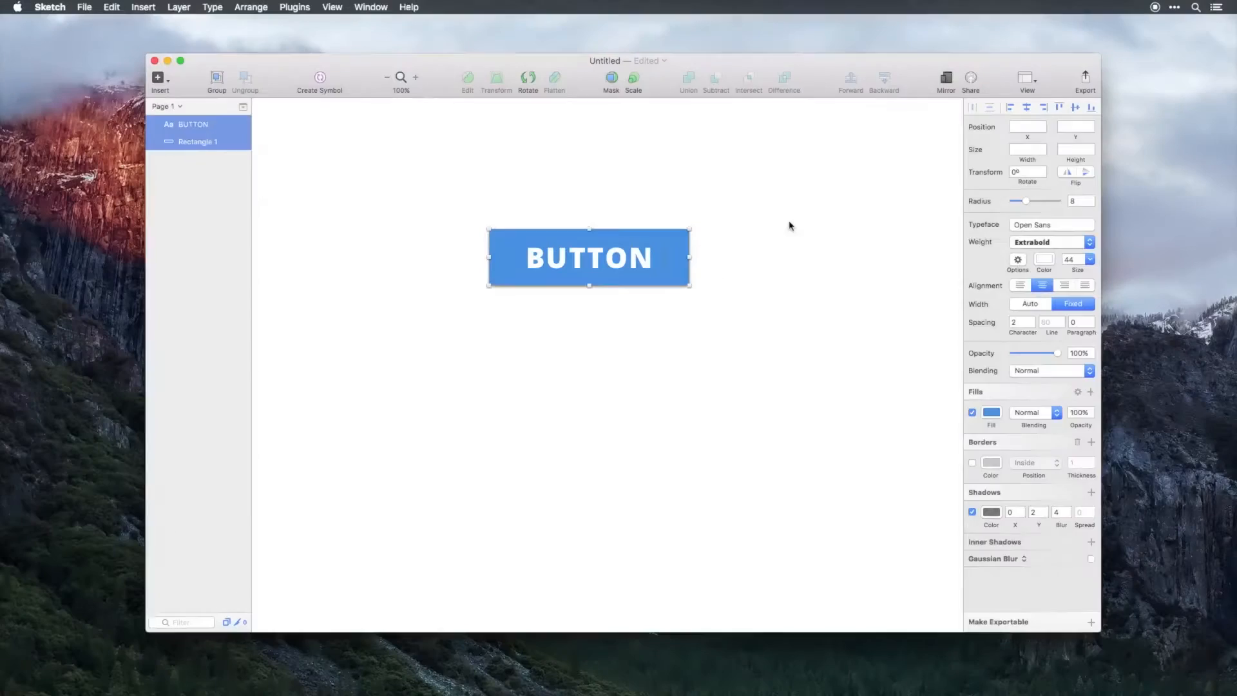
pyautogui.click(790, 225)
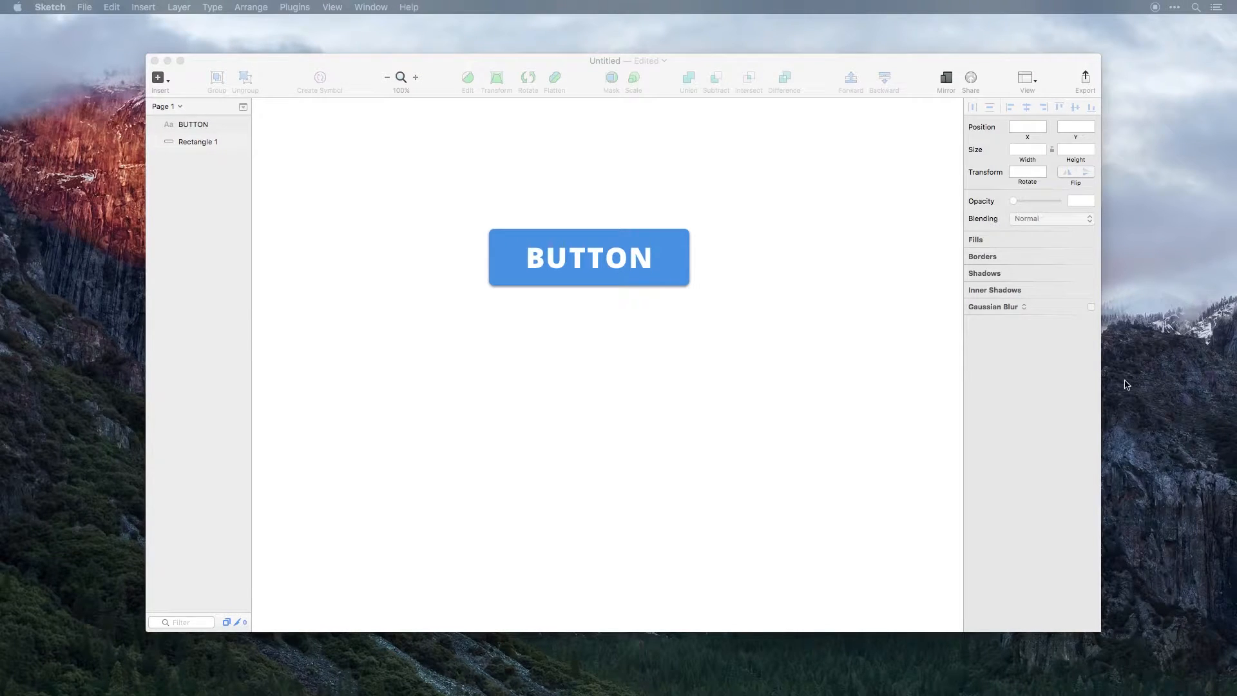
# Convert the button text and its rectangle into a symbol named BUTTON, sent to the Symbols page.
pyautogui.click(803, 388)
pyautogui.moveTo(785, 234); pyautogui.dragTo(514, 314)
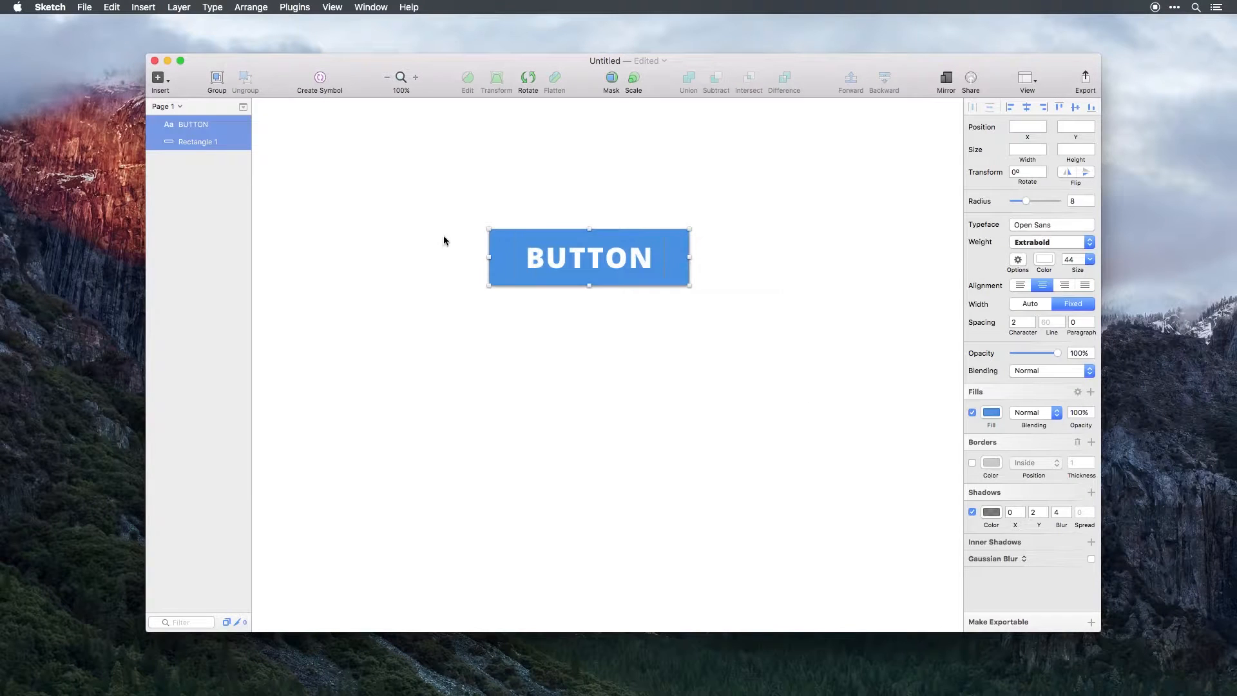
pyautogui.click(322, 78)
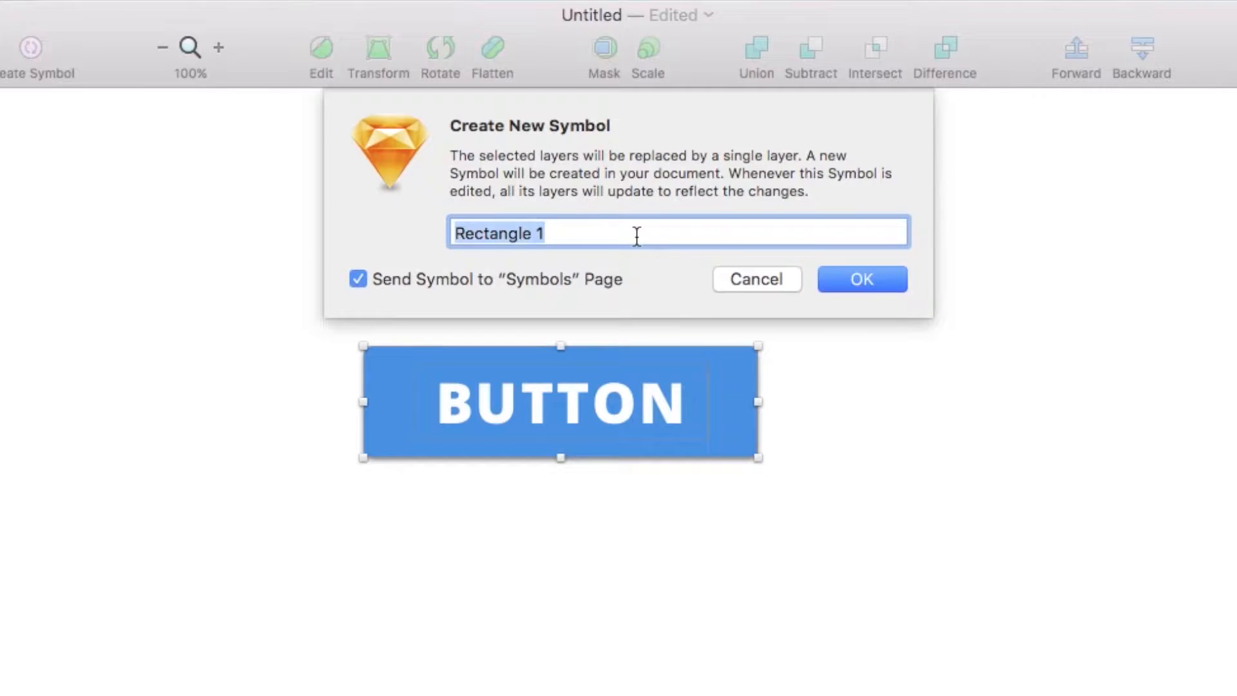
pyautogui.press('BackSpace')
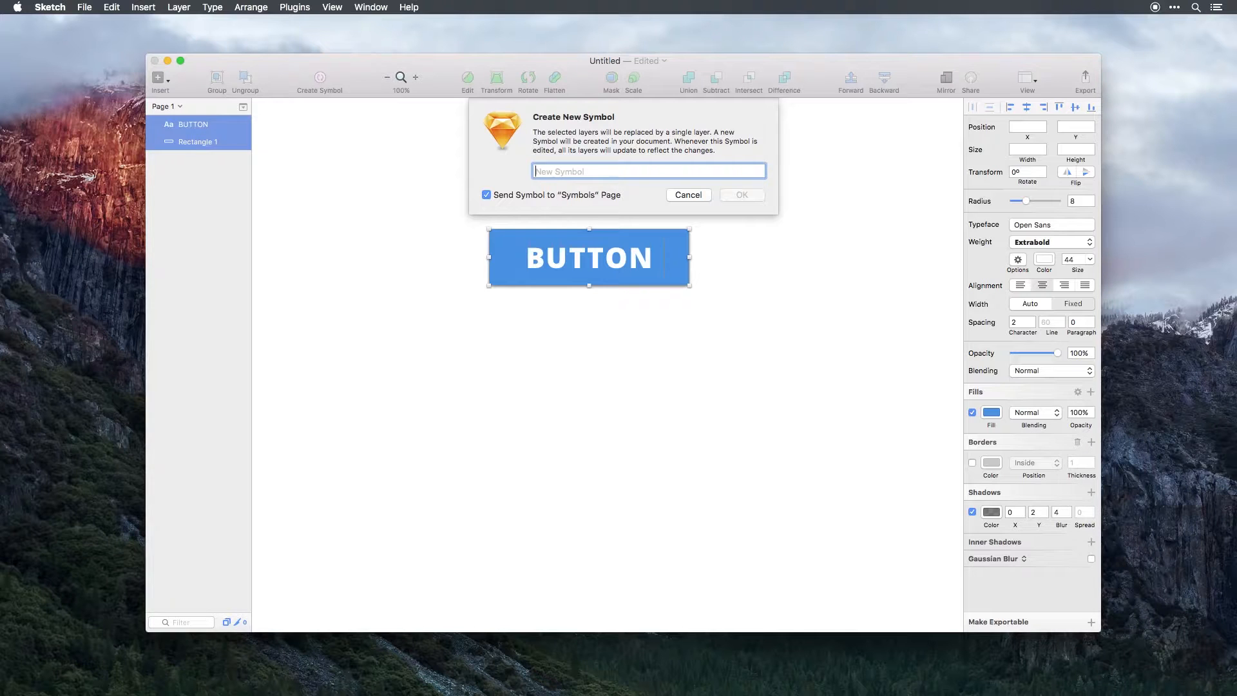
pyautogui.write('BUTTON')
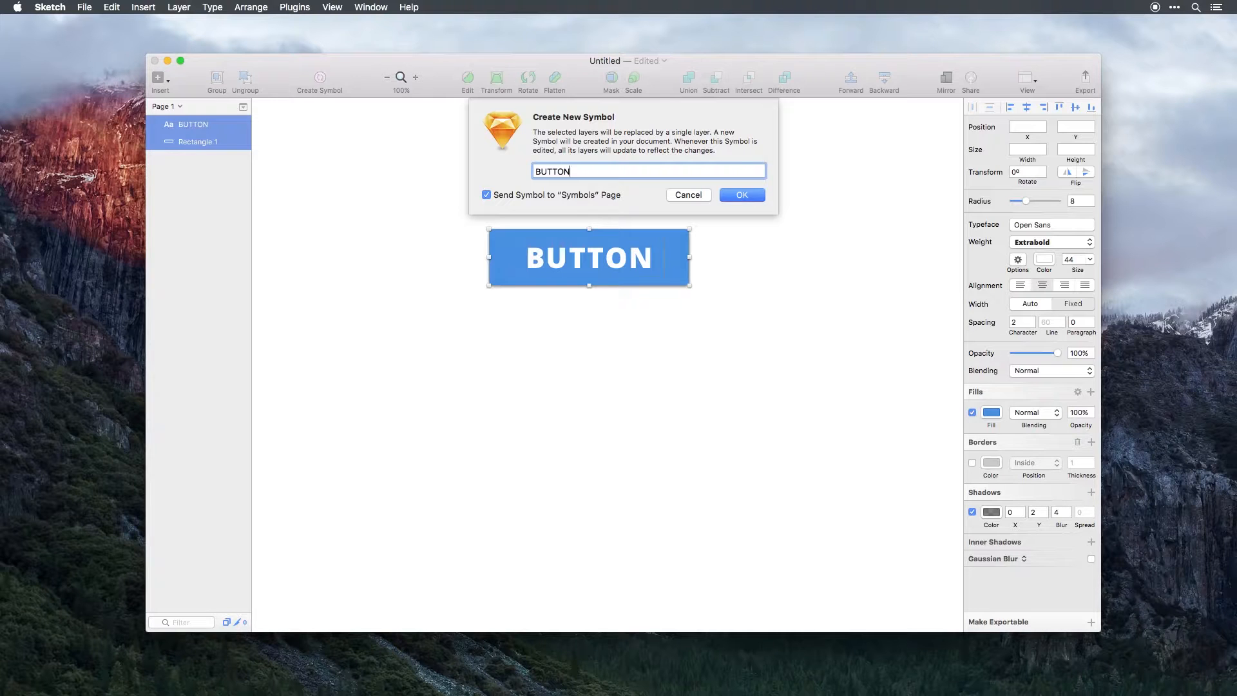
pyautogui.press('Return')
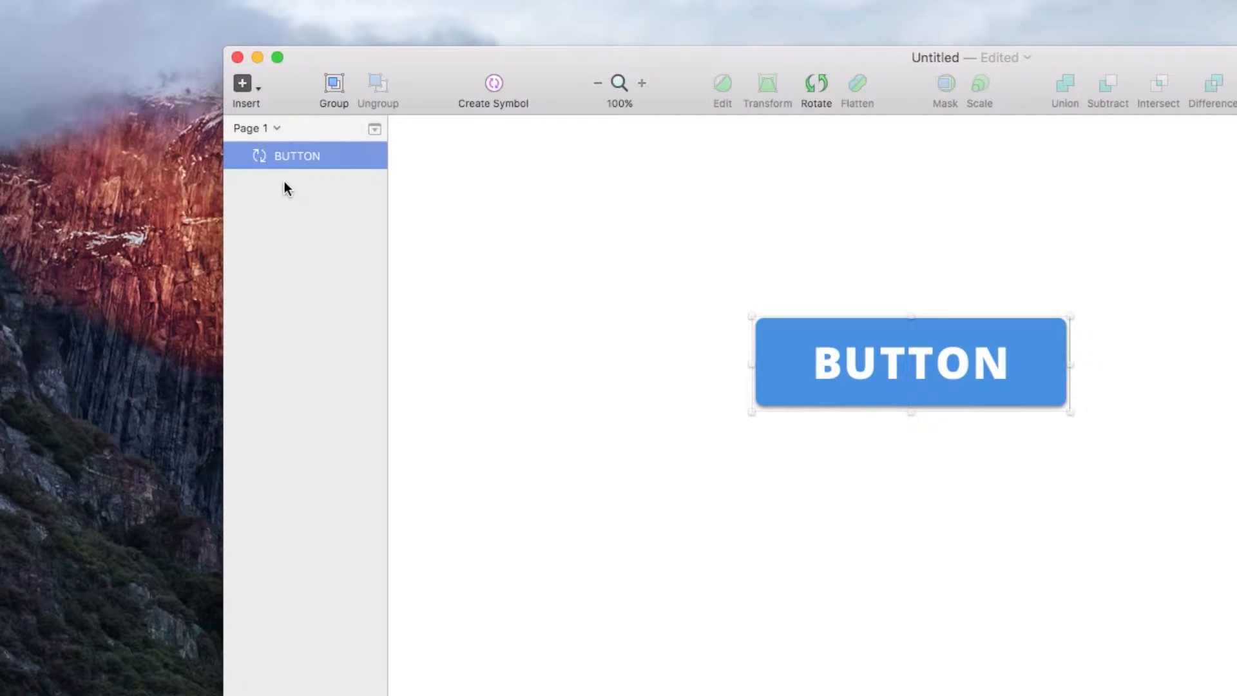
pyautogui.click(977, 679)
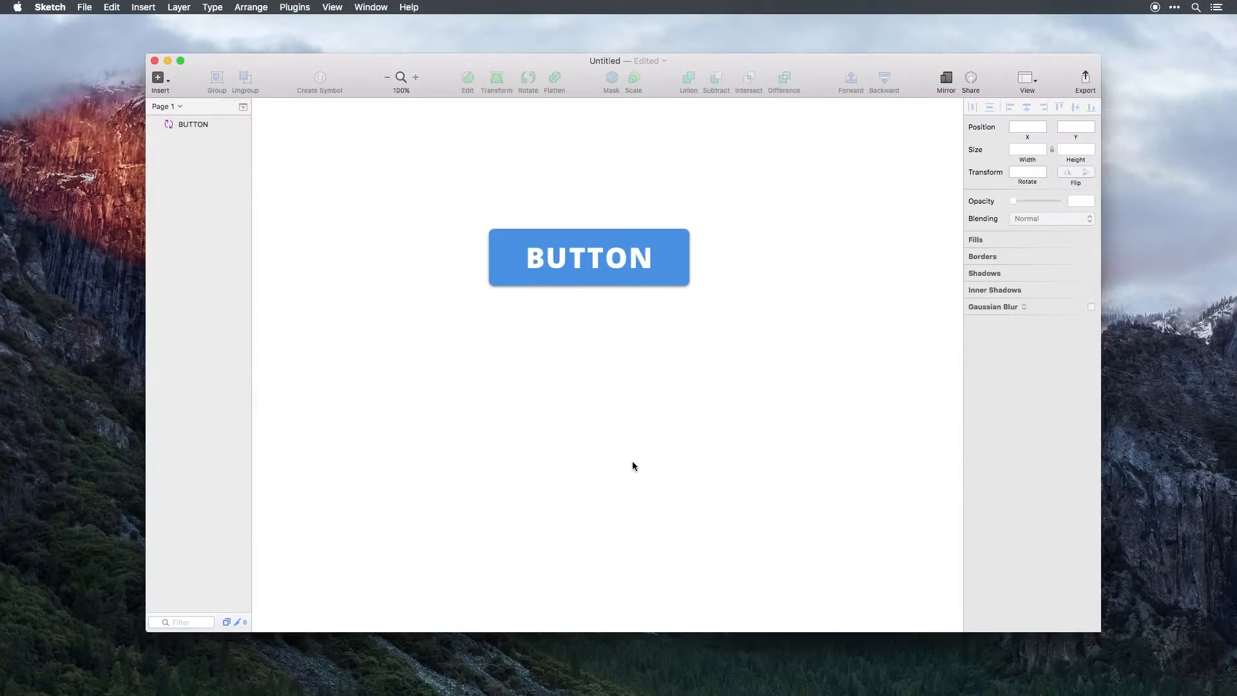
# Insert a second instance of the BUTTON symbol just below the first one.
pyautogui.click(159, 78)
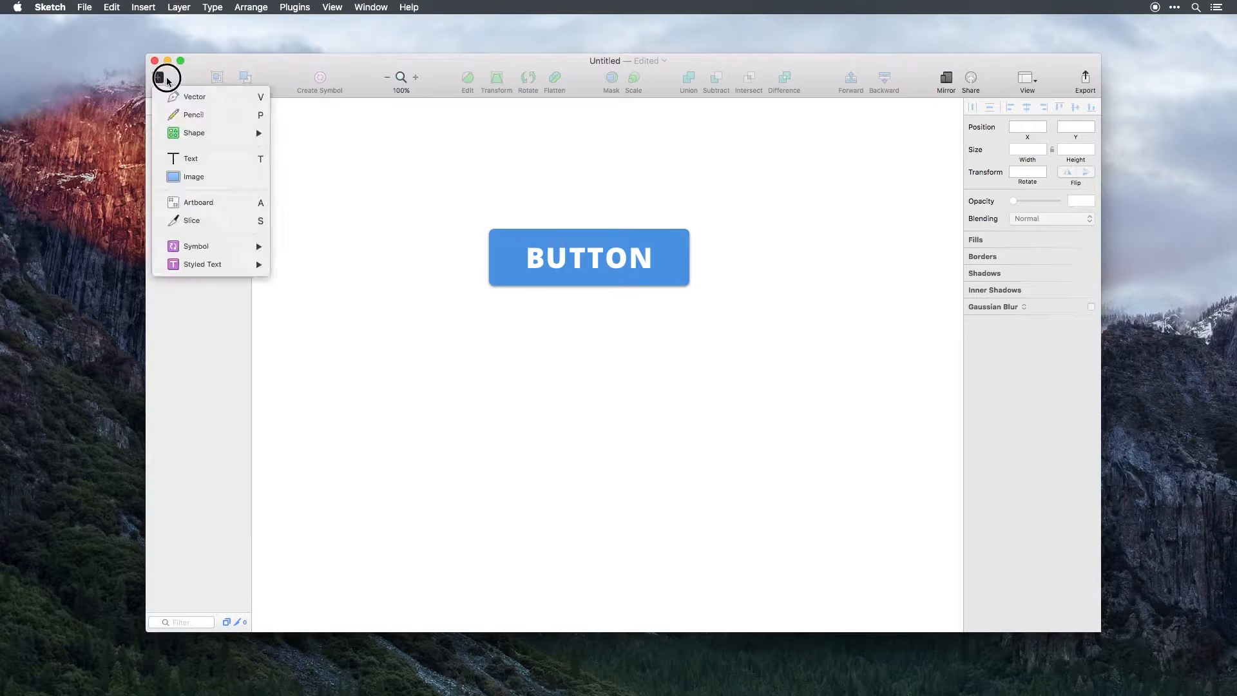
pyautogui.moveTo(216, 247)
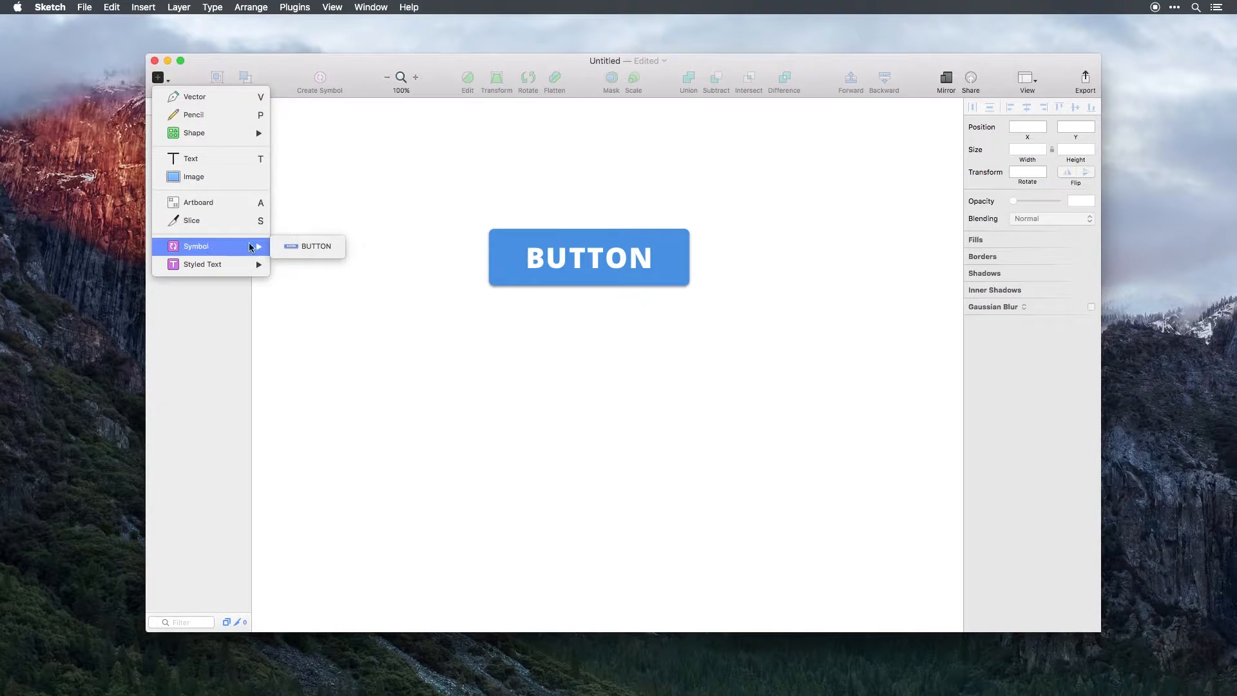
pyautogui.click(304, 247)
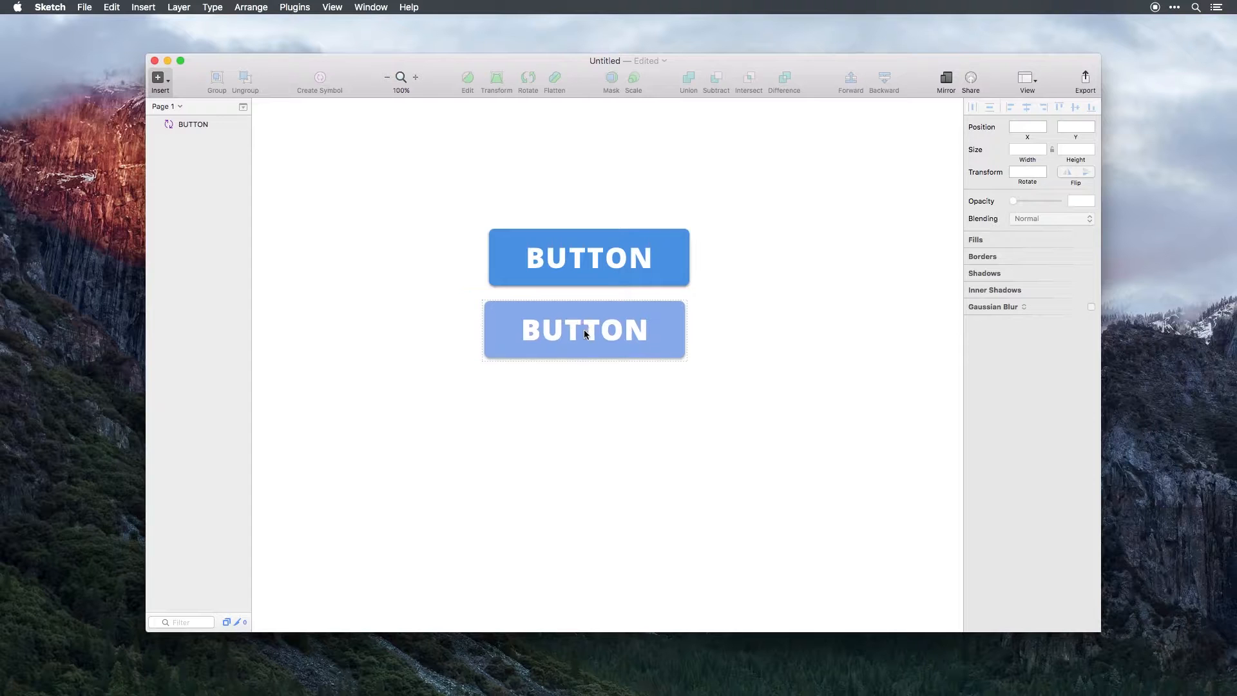
pyautogui.click(583, 330)
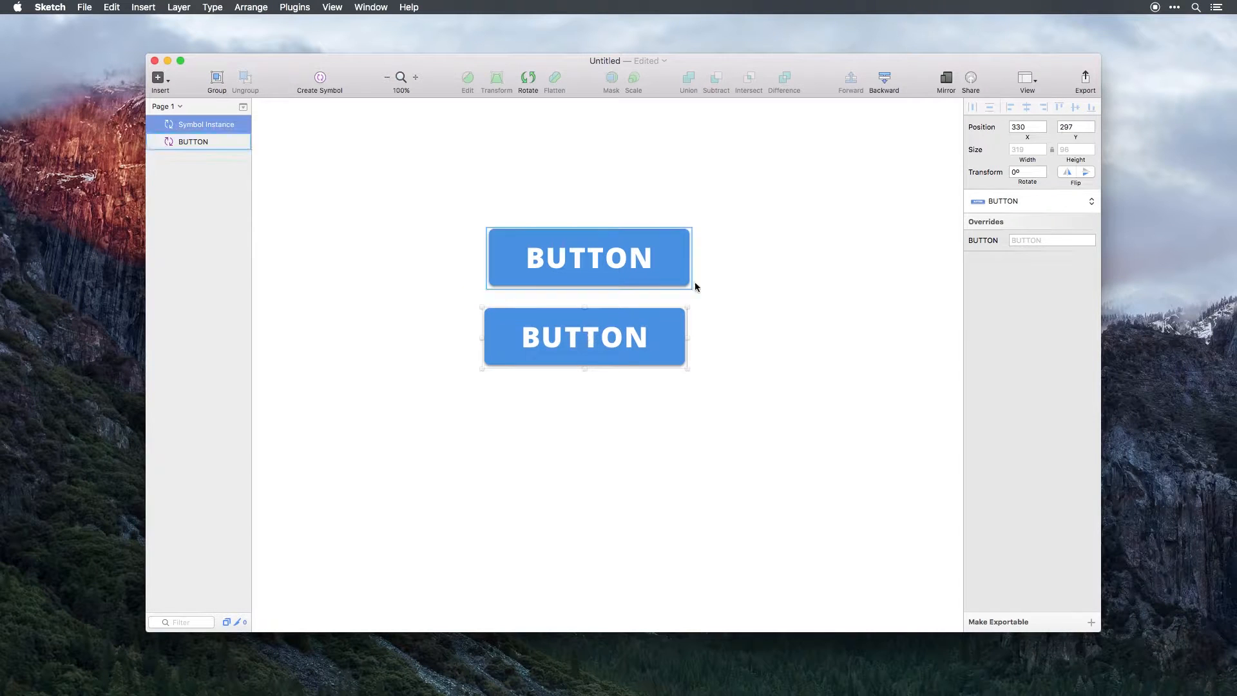
# Align both BUTTON instances to each other by their horizontal centers.
pyautogui.moveTo(806, 216); pyautogui.dragTo(525, 376)
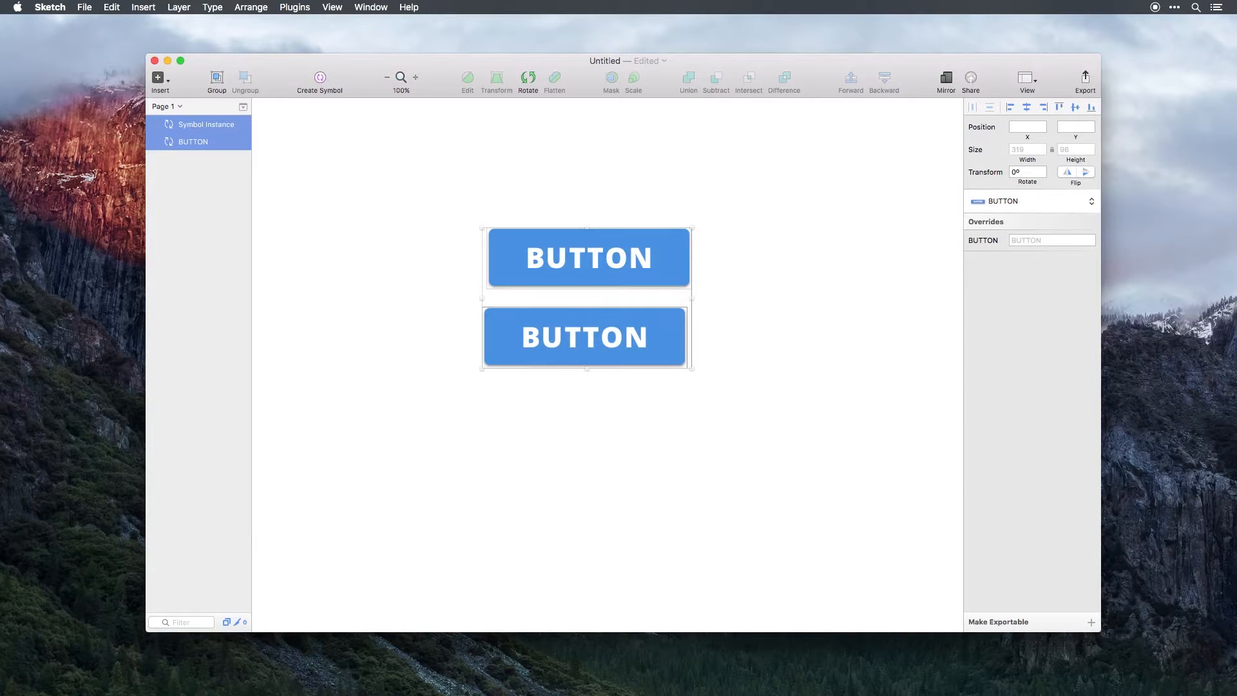
pyautogui.click(1028, 108)
pyautogui.click(927, 186)
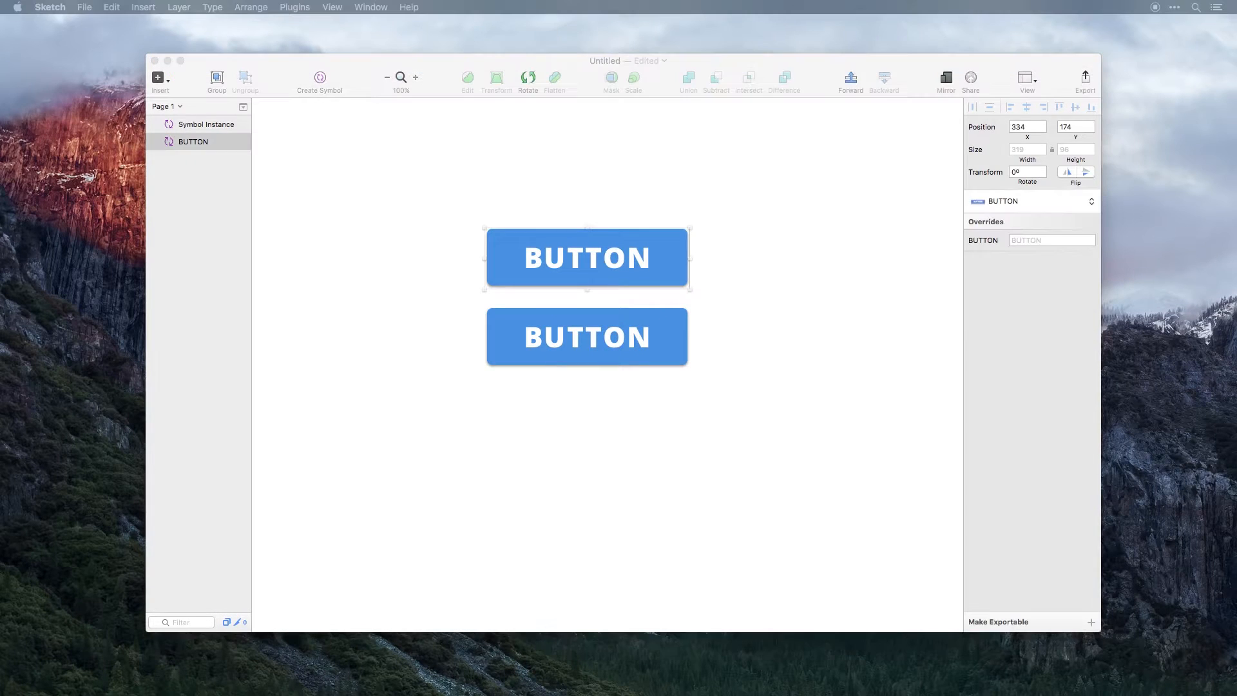
# Open the upper BUTTON instance's symbol master for editing and check which page it is on.
pyautogui.click(583, 238)
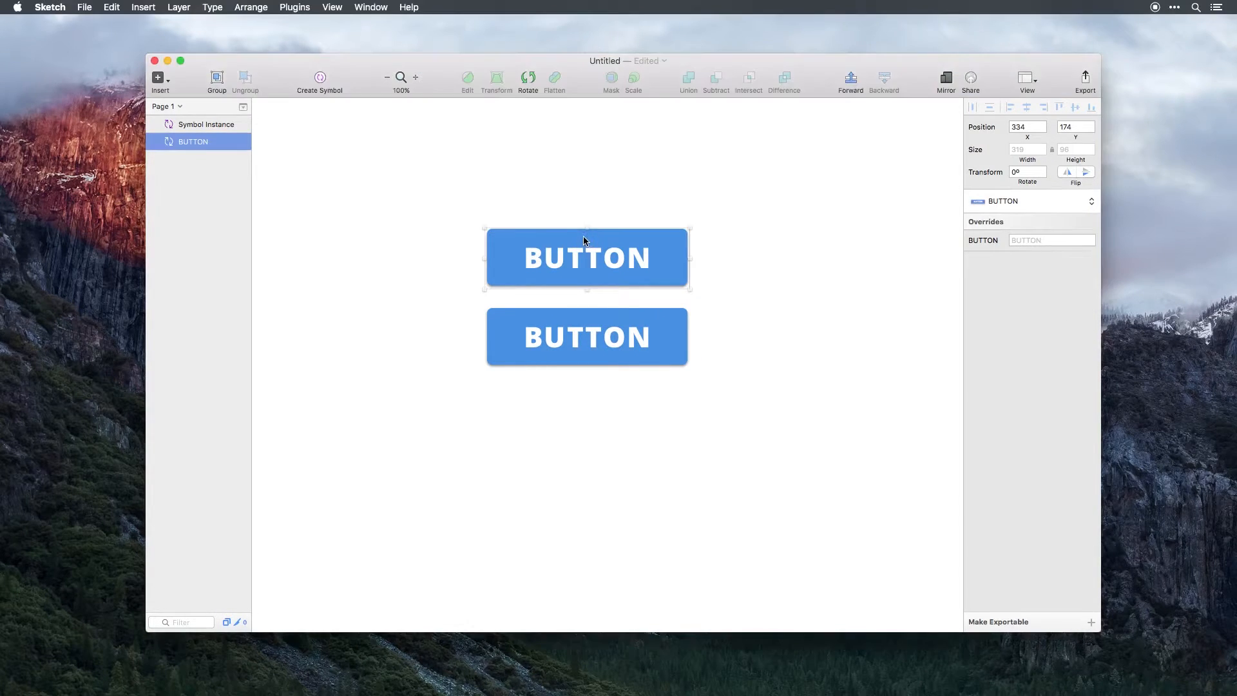
pyautogui.doubleClick(584, 242)
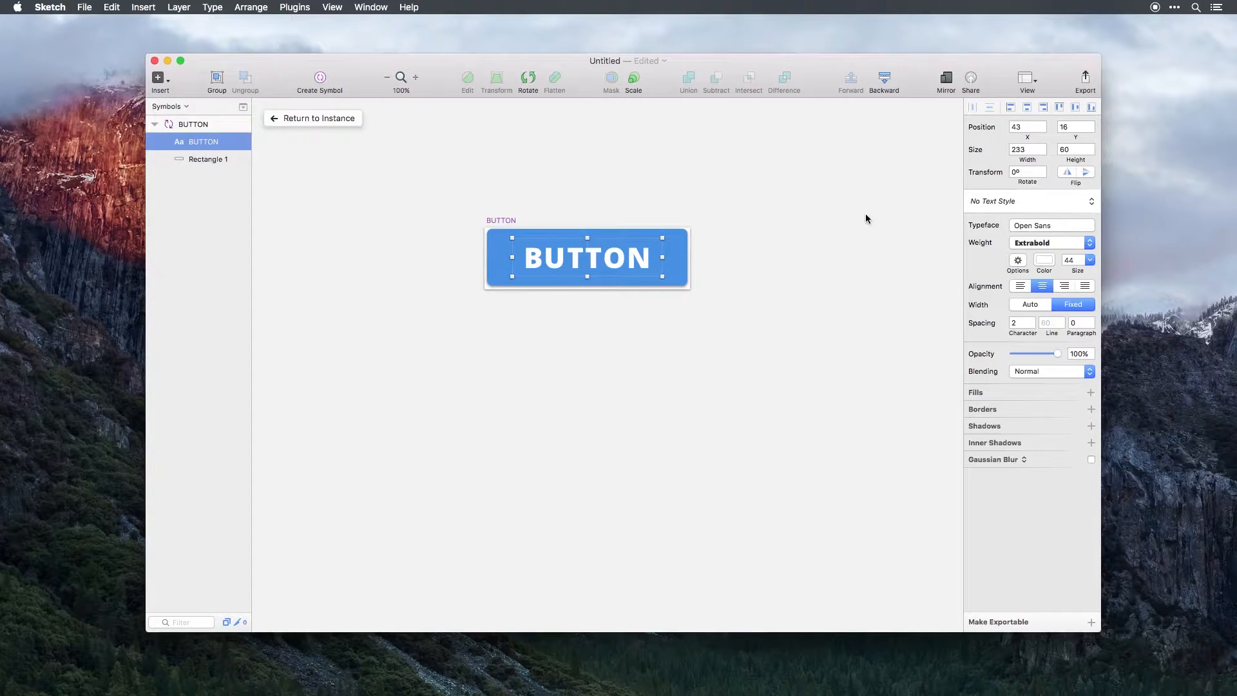
pyautogui.click(753, 266)
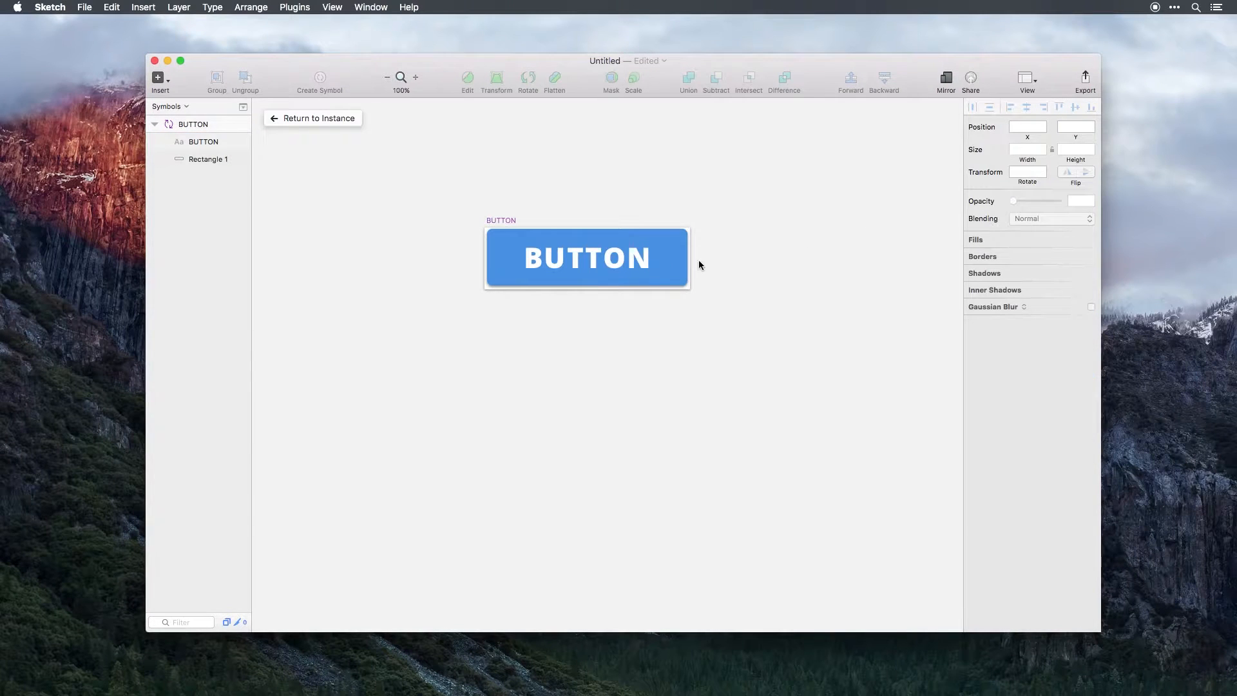
pyautogui.press('super+plus')
pyautogui.moveTo(650, 273); pyautogui.dragTo(653, 423)
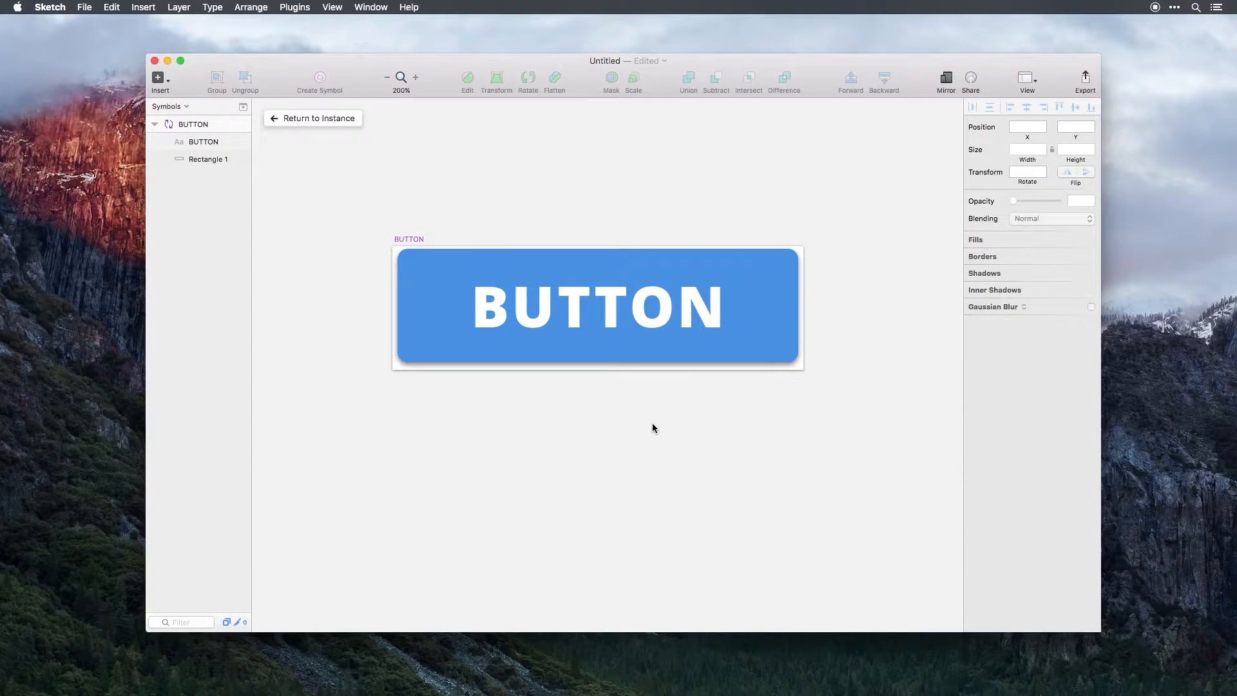
pyautogui.click(160, 106)
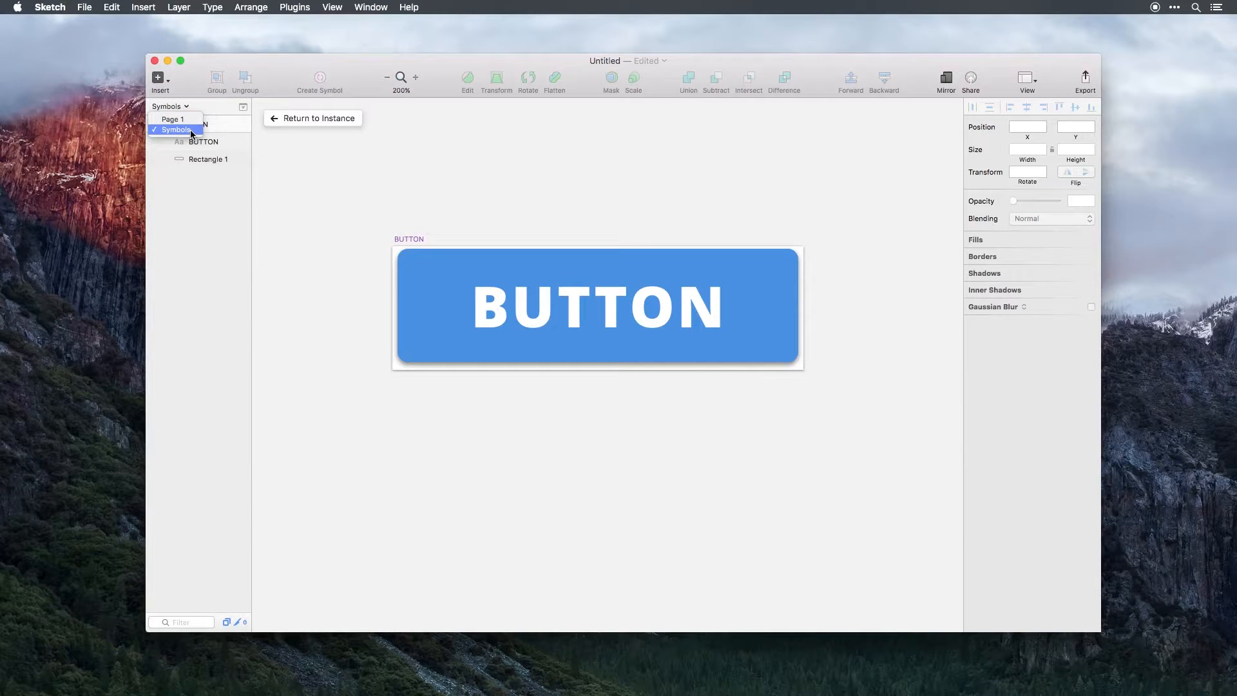
pyautogui.click(263, 187)
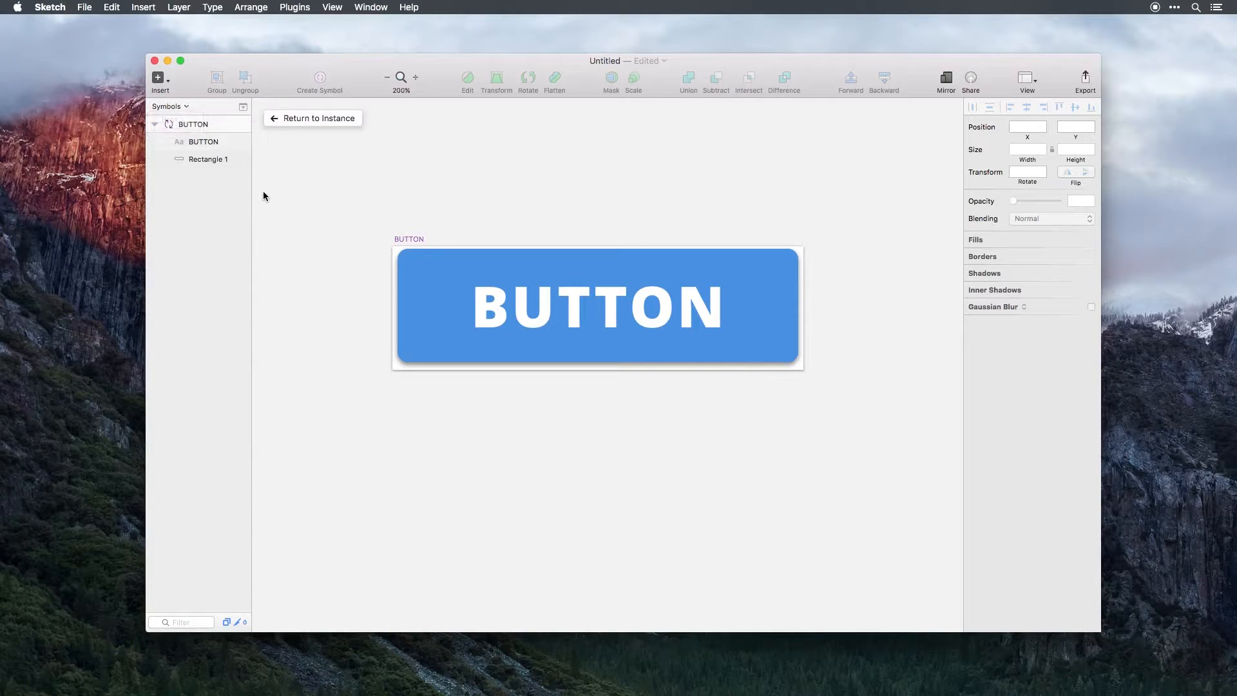
# Set the fill of the rectangle in the BUTTON symbol master to the global red and return to the instance.
pyautogui.click(446, 279)
pyautogui.click(420, 280)
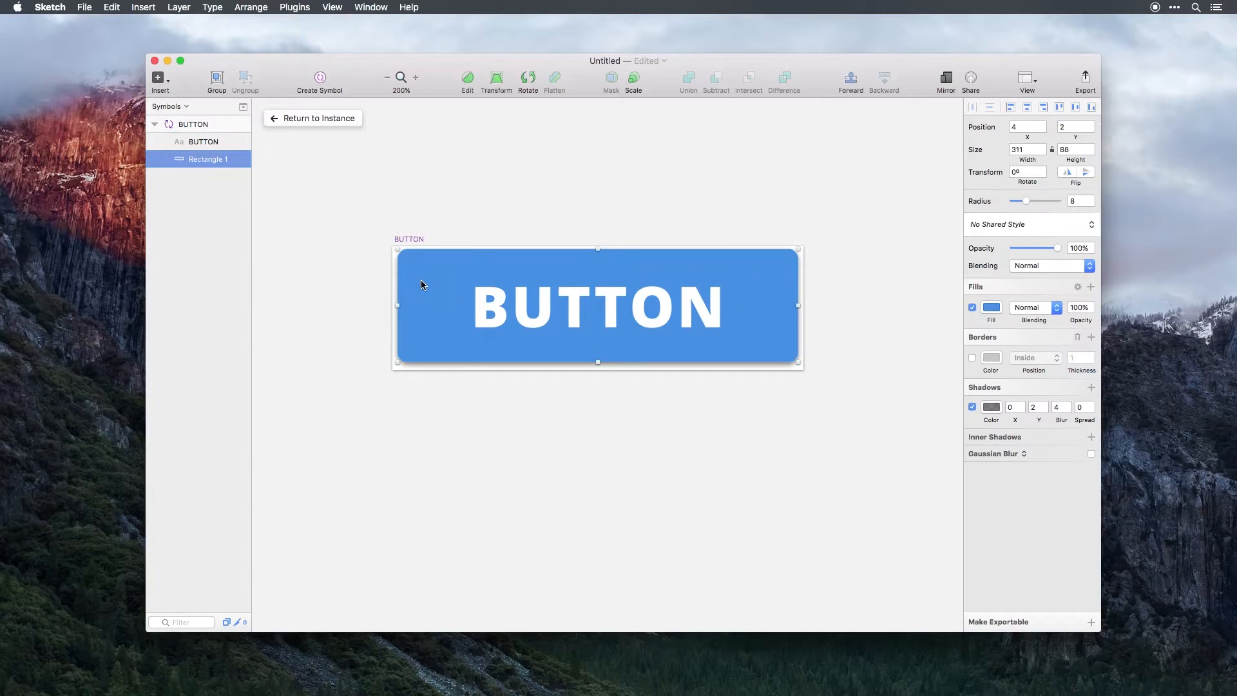
pyautogui.click(990, 308)
pyautogui.click(973, 518)
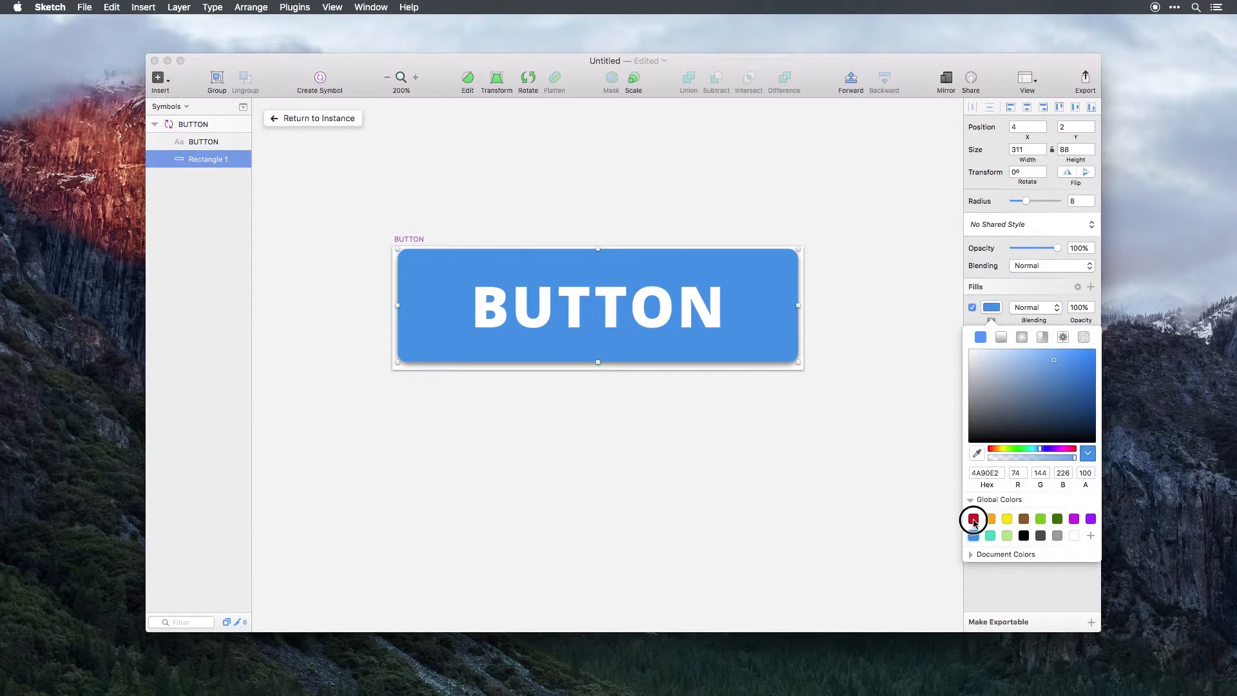
pyautogui.click(931, 462)
pyautogui.click(314, 118)
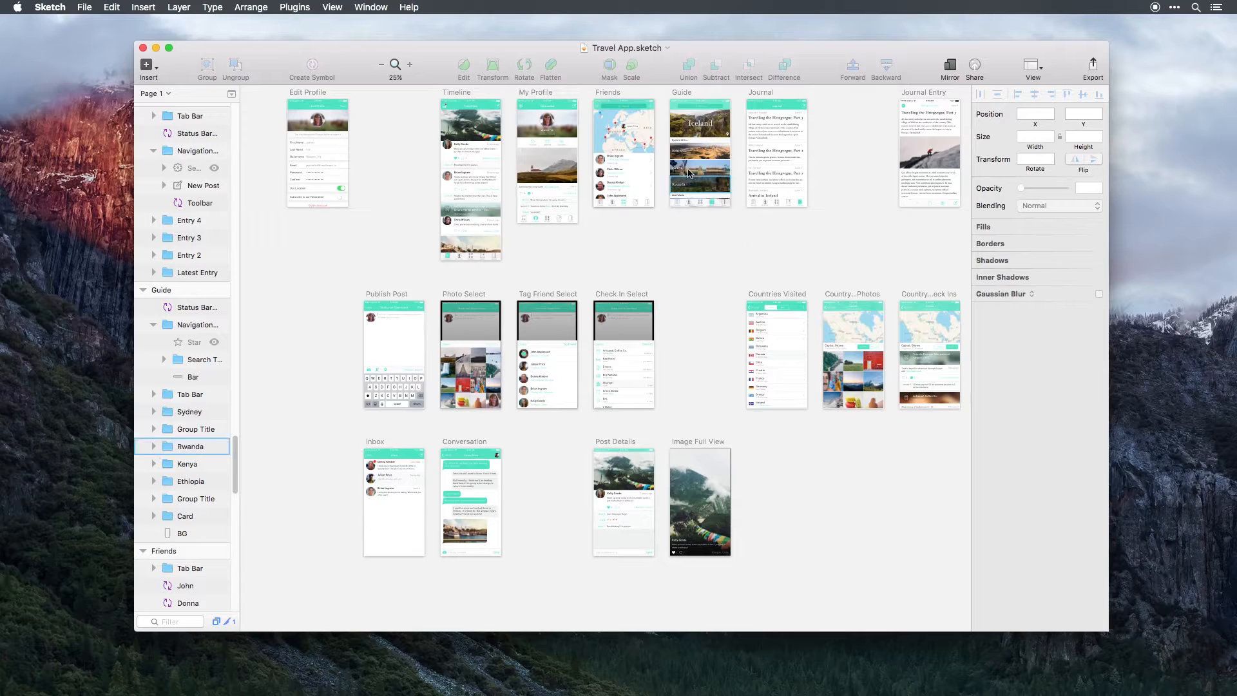
# Examine the Friends artboard of Travel App.sketch up close and the symbol overrides of its first friend cell.
pyautogui.click(613, 98)
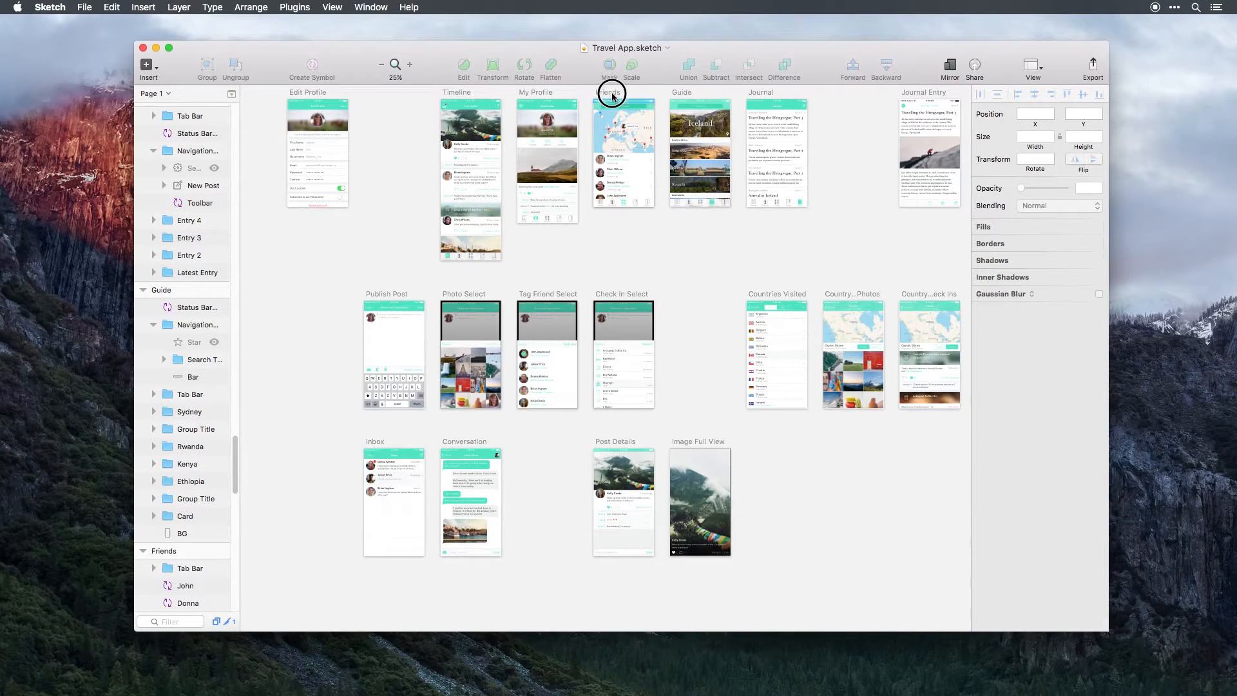
pyautogui.press('super+2')
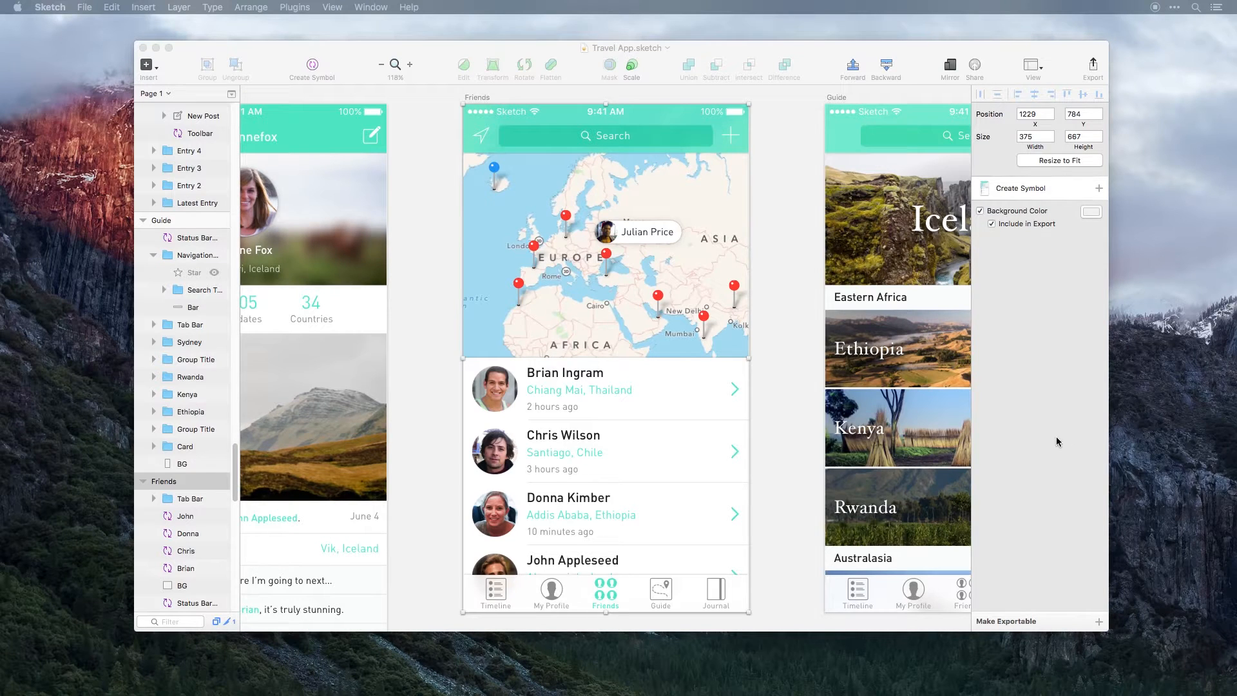
pyautogui.click(539, 396)
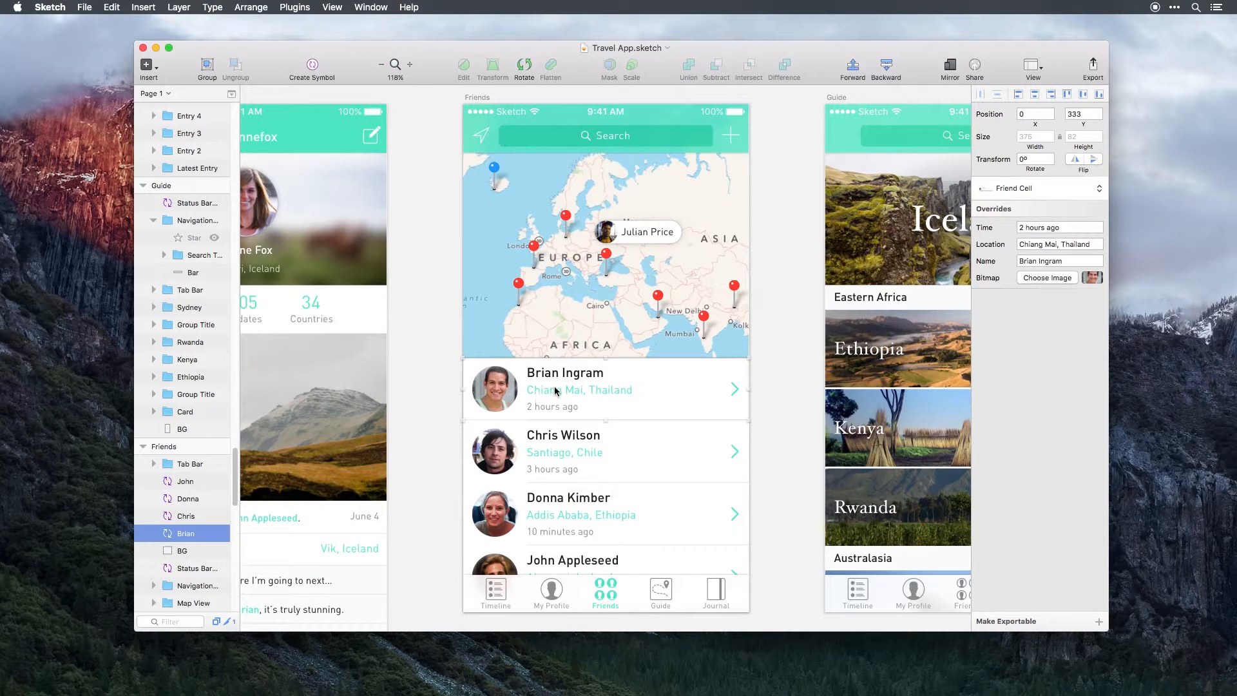
pyautogui.click(644, 422)
pyautogui.click(632, 392)
# Override the name in the second friend cell on the Friends artboard with another person's full name.
pyautogui.click(647, 452)
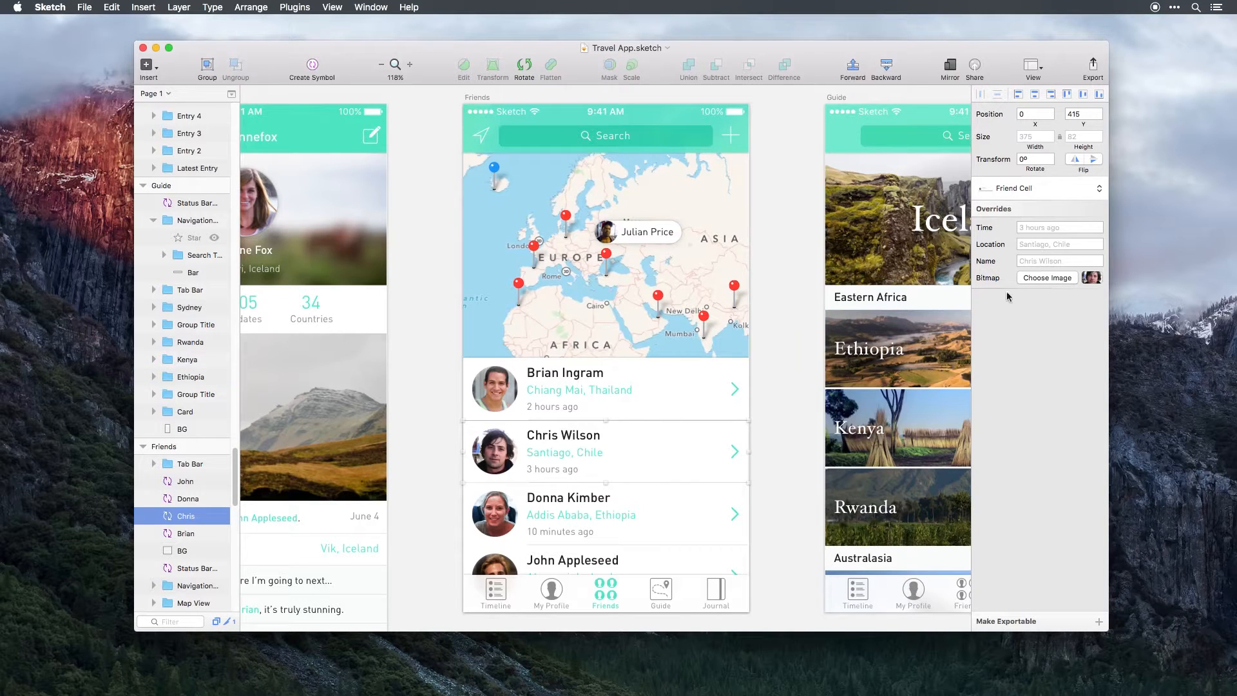
pyautogui.click(1037, 261)
pyautogui.write('Scott')
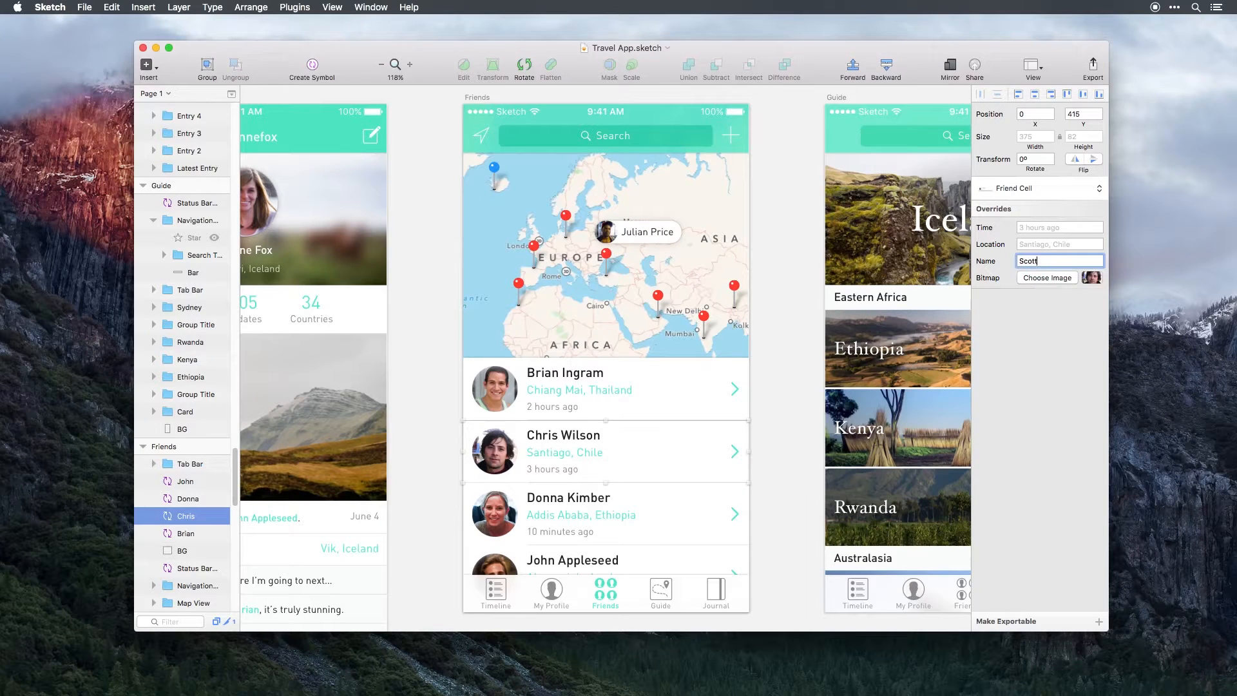
pyautogui.write(' Tolinski')
pyautogui.press('Return')
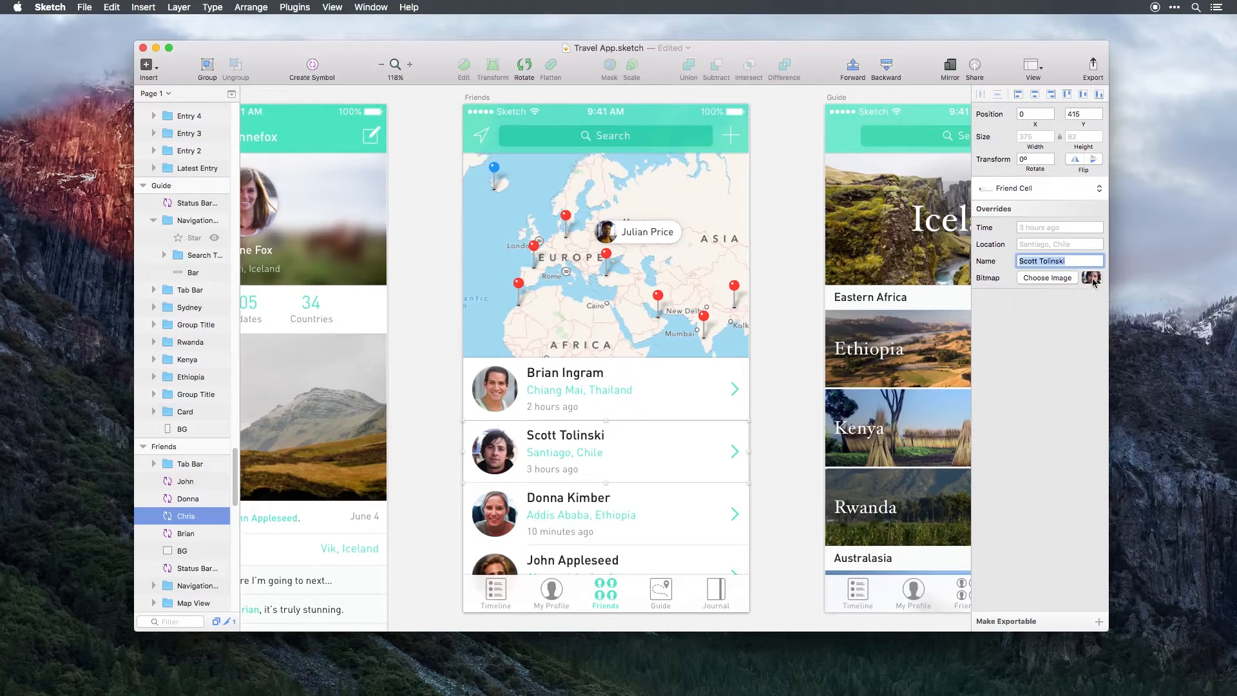
# Open the Friend Cell symbol master from the second friend cell and view it up close.
pyautogui.click(634, 466)
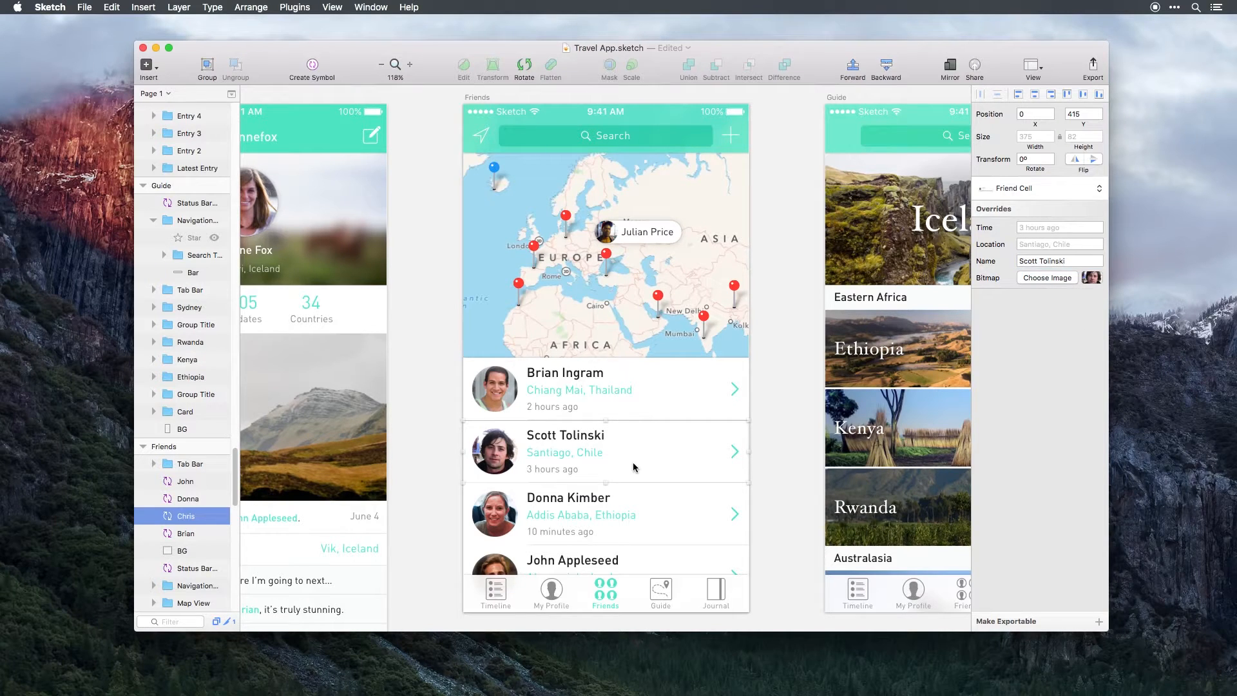
pyautogui.doubleClick(634, 466)
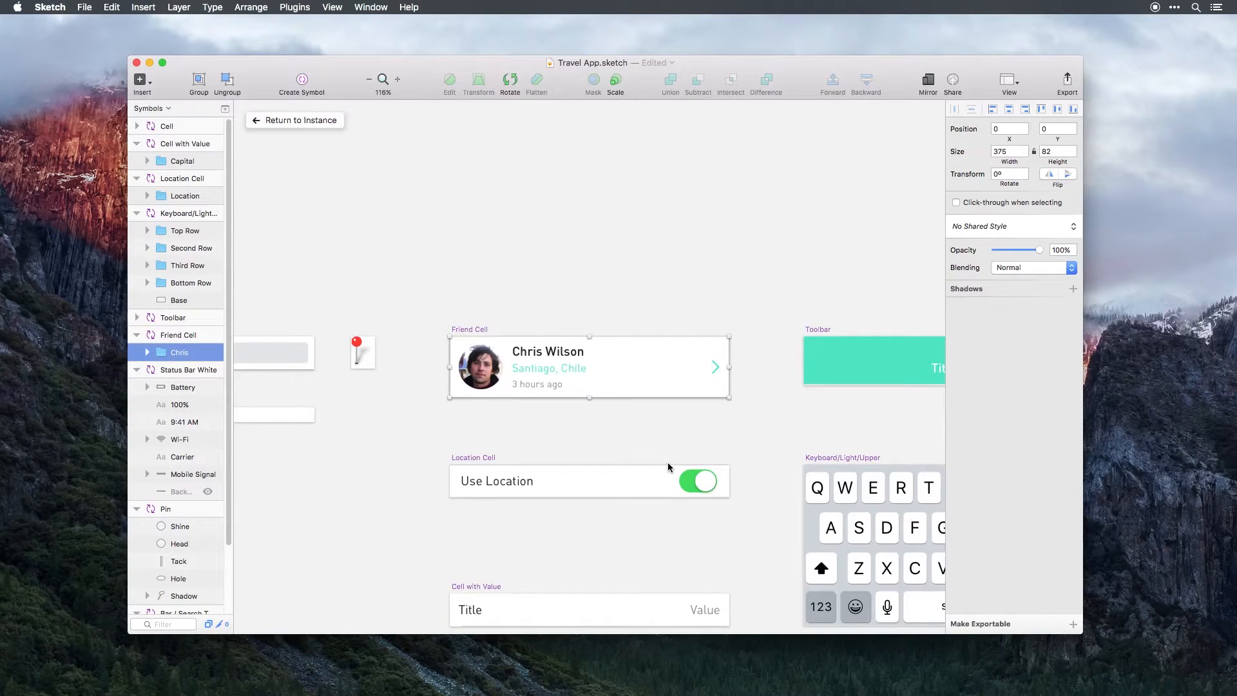
pyautogui.press('super+2')
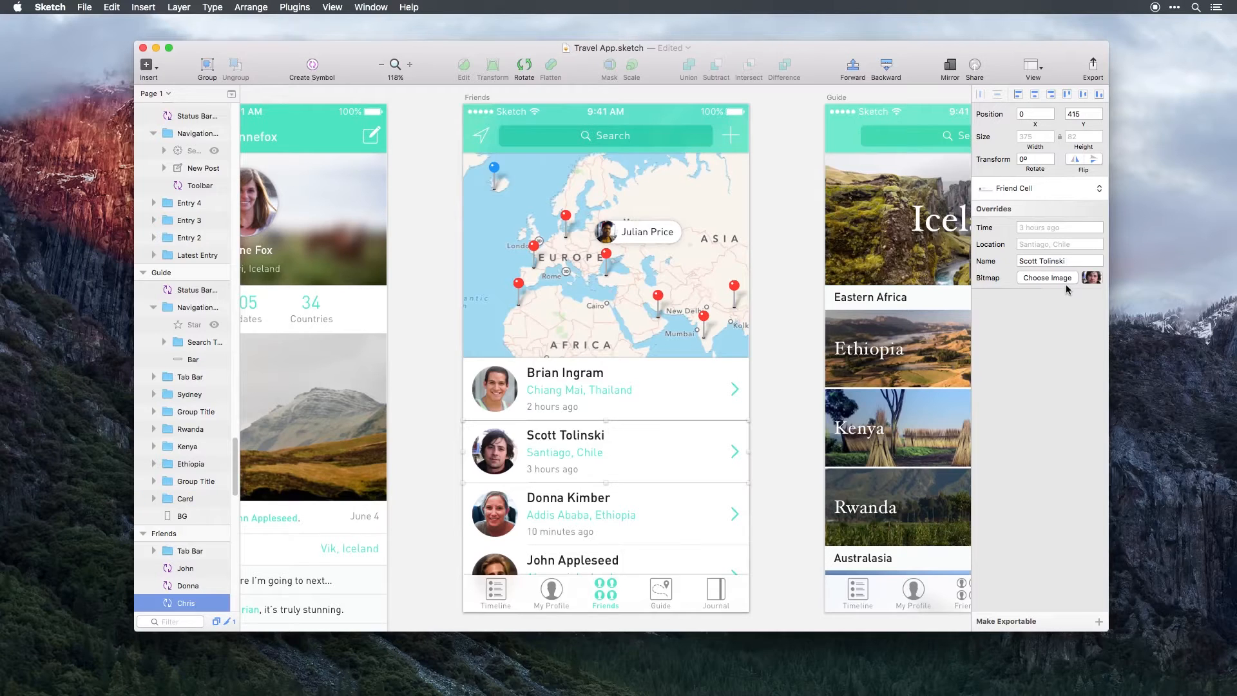
# Replace the bitmap override of the second friend cell with a black-and-white portrait photo.
pyautogui.moveTo(1150, 290); pyautogui.dragTo(1096, 282)
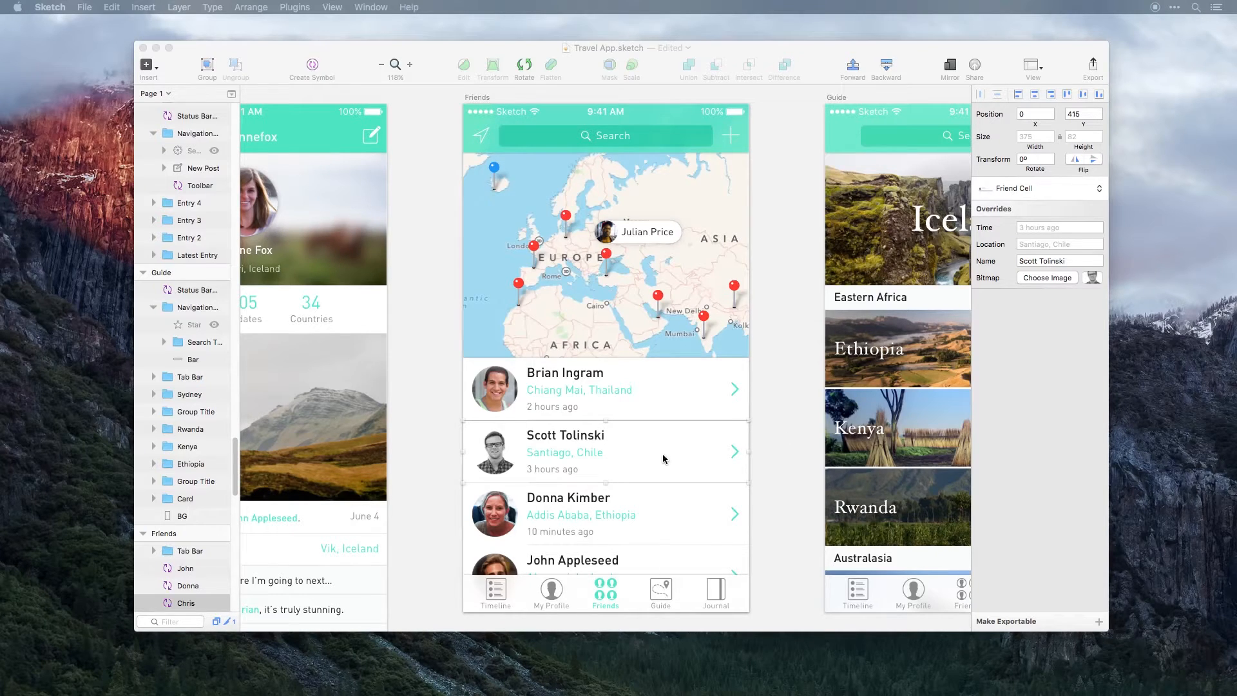
# Recolor the location text in the Friend Cell symbol master to the dark grey global color and return to the instance.
pyautogui.doubleClick(582, 459)
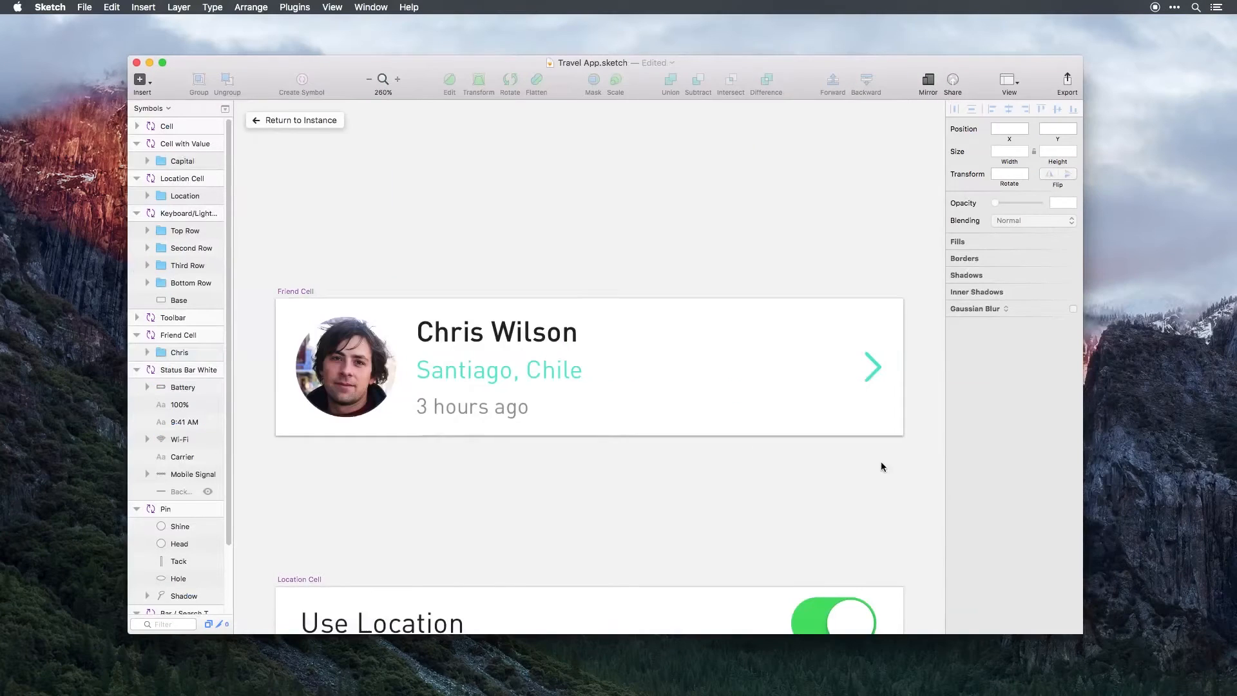
pyautogui.doubleClick(489, 373)
pyautogui.click(1026, 263)
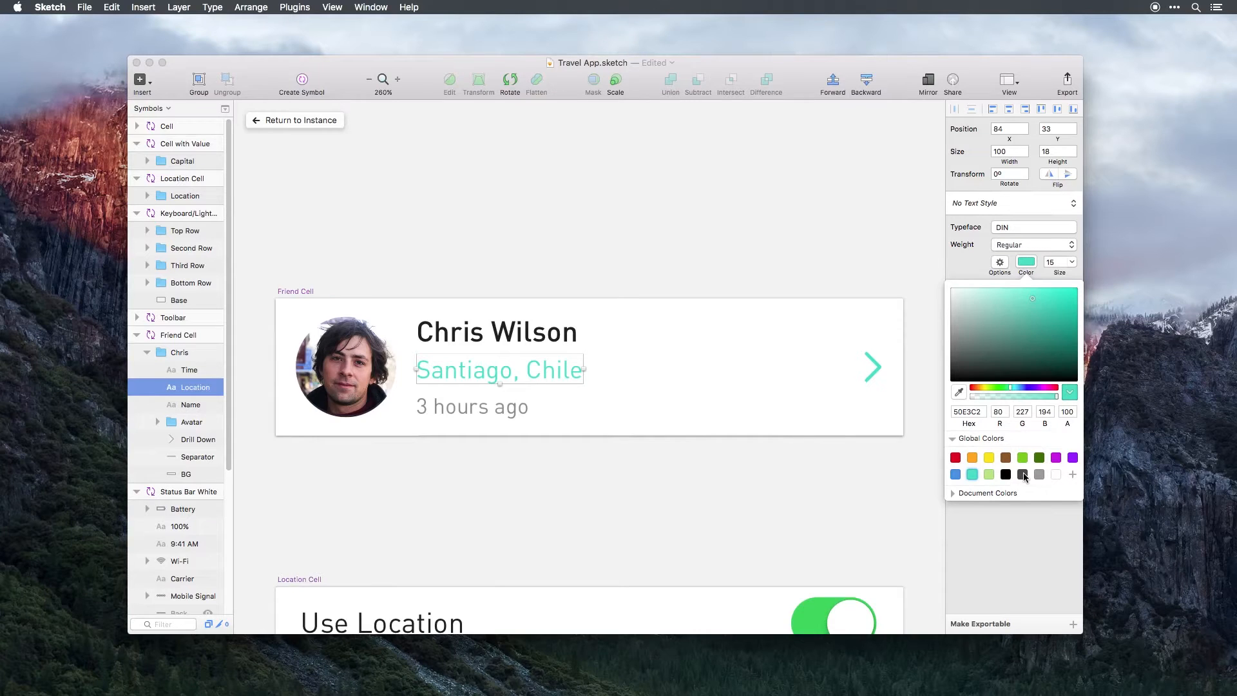
pyautogui.click(1023, 475)
pyautogui.click(818, 501)
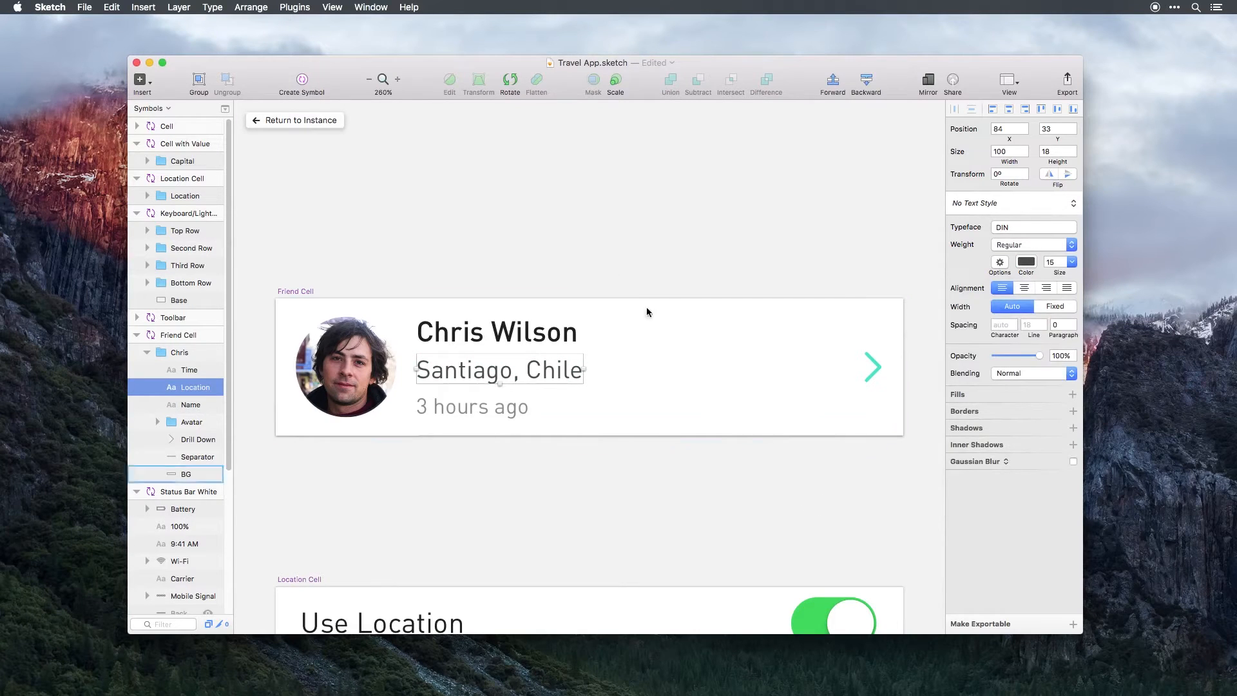
pyautogui.click(329, 121)
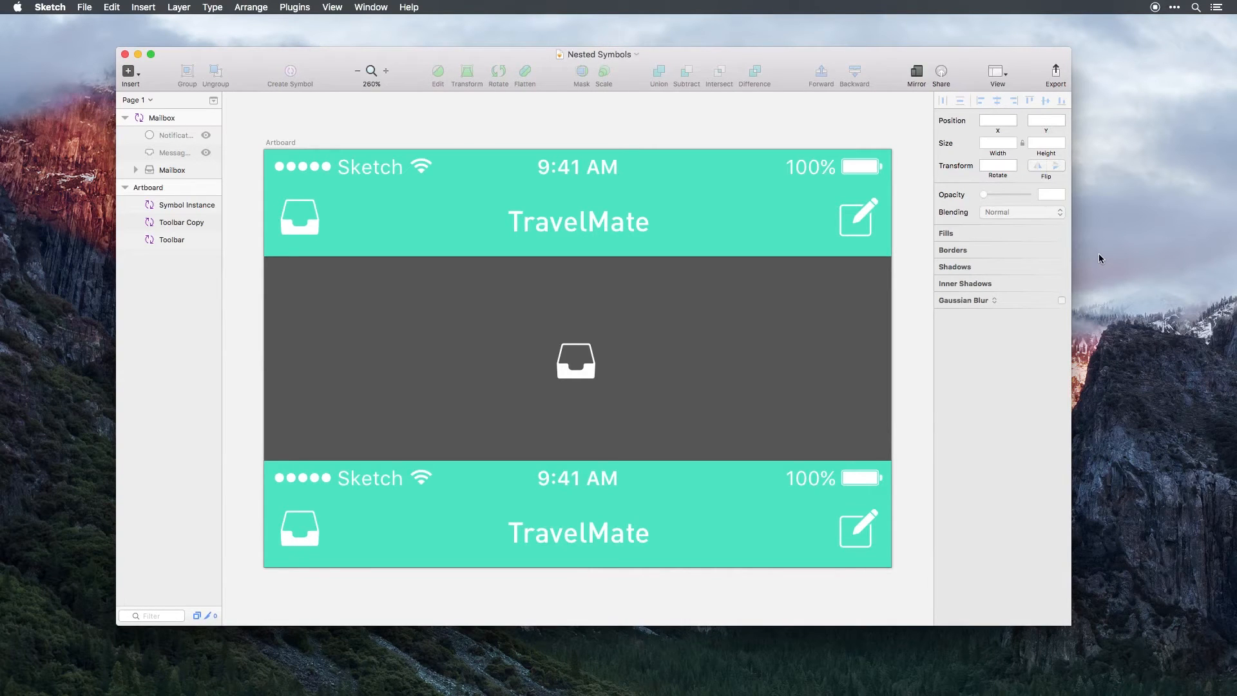
# Show the hidden message and notification layers in the Mailbox symbol master of the Nested Symbols document.
pyautogui.click(581, 358)
pyautogui.moveTo(898, 332); pyautogui.dragTo(698, 317)
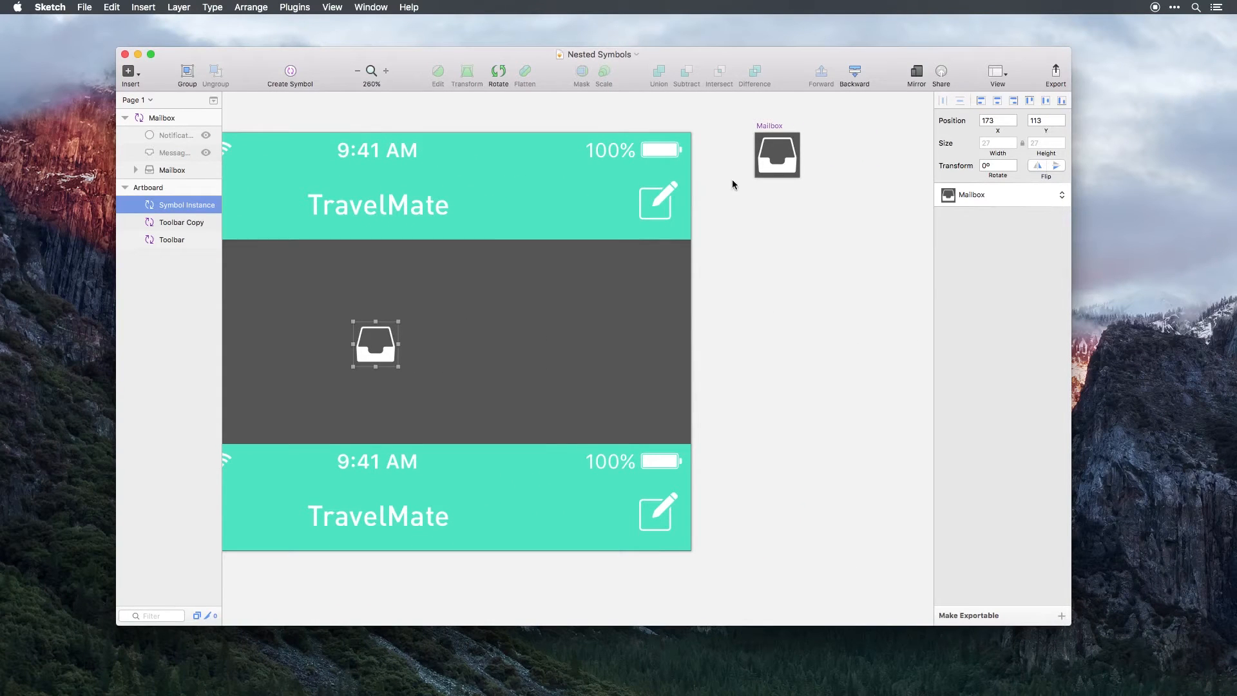
pyautogui.click(771, 170)
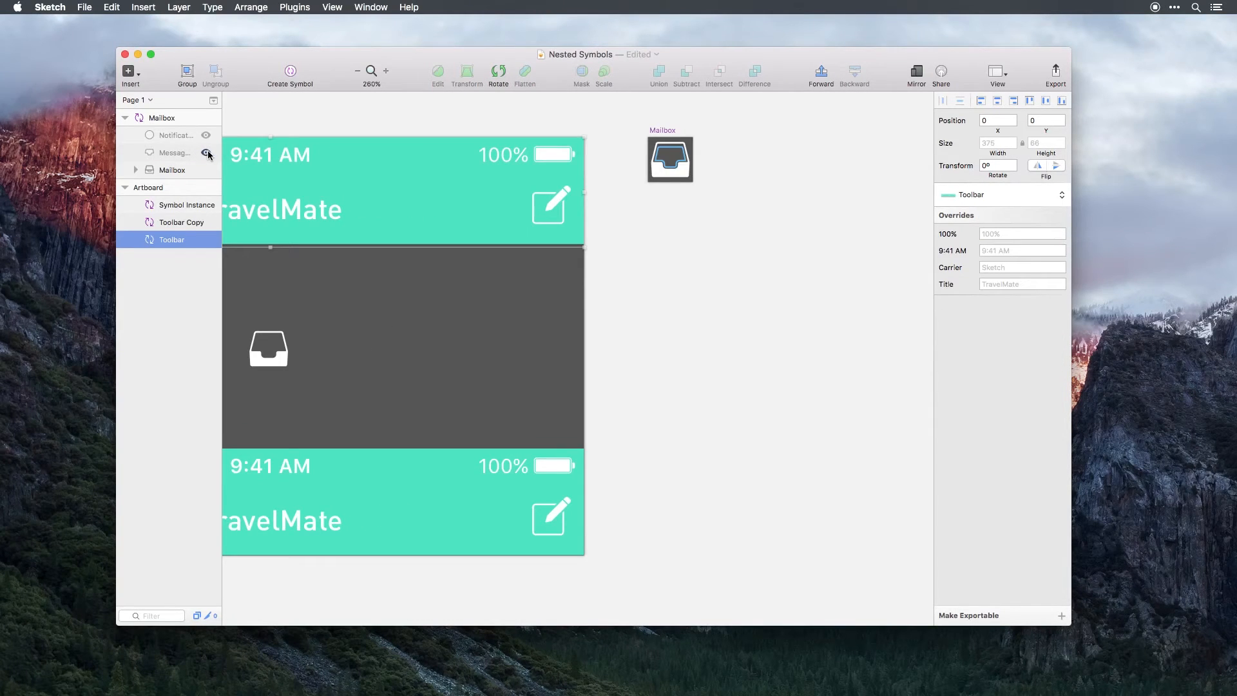
pyautogui.click(206, 153)
pyautogui.click(206, 135)
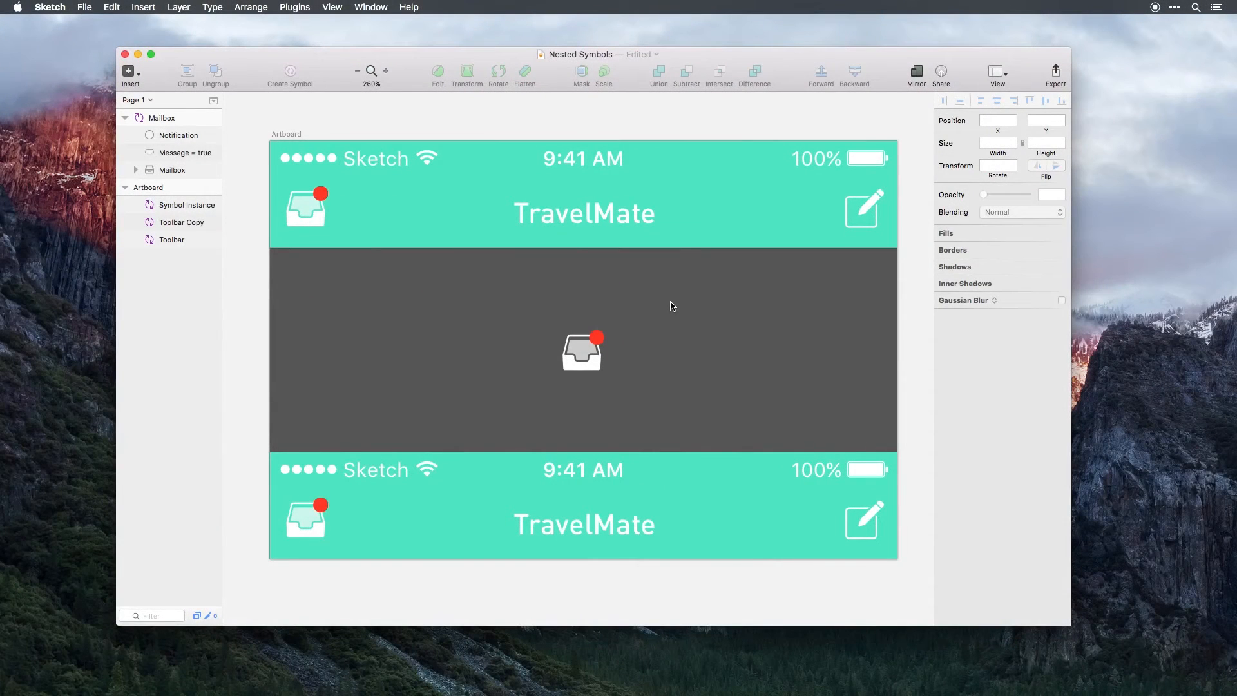
pyautogui.click(305, 209)
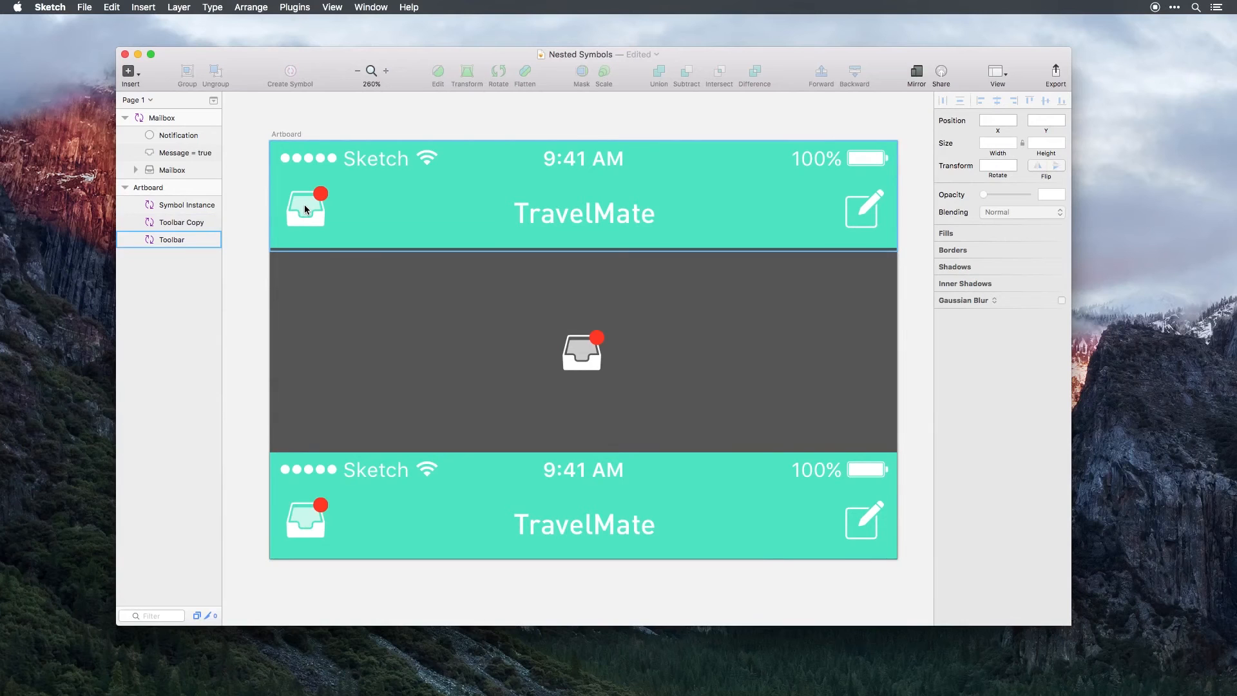
pyautogui.click(505, 276)
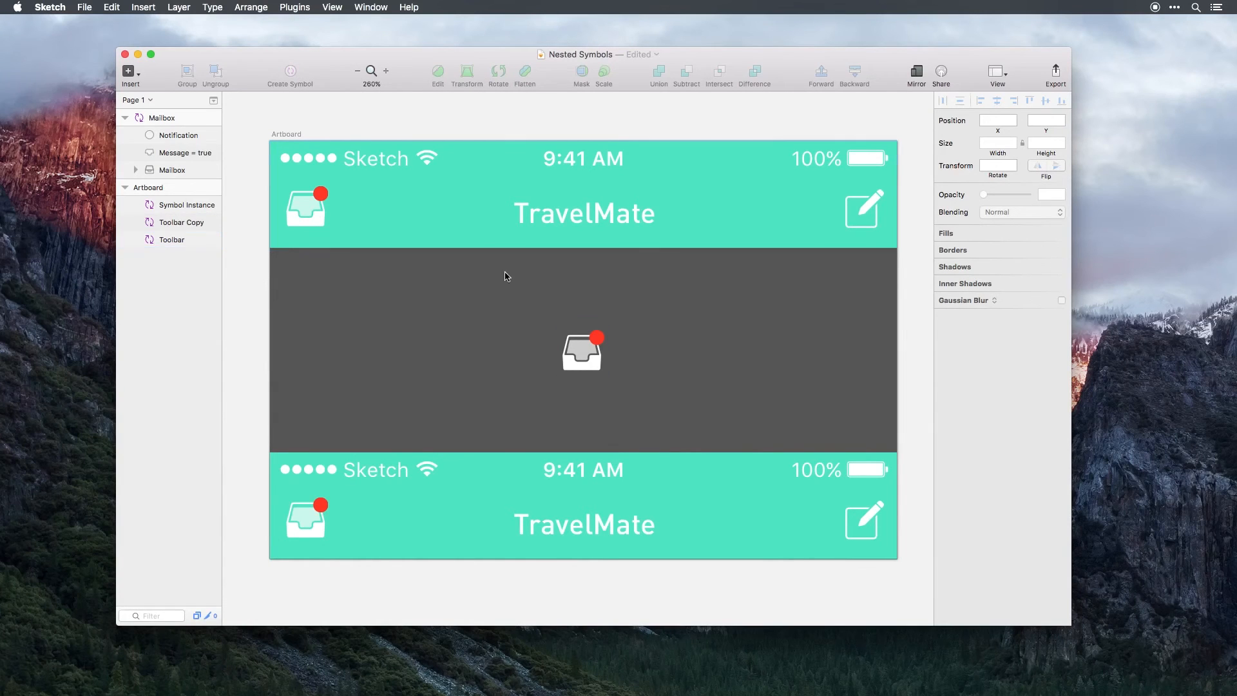
pyautogui.click(596, 359)
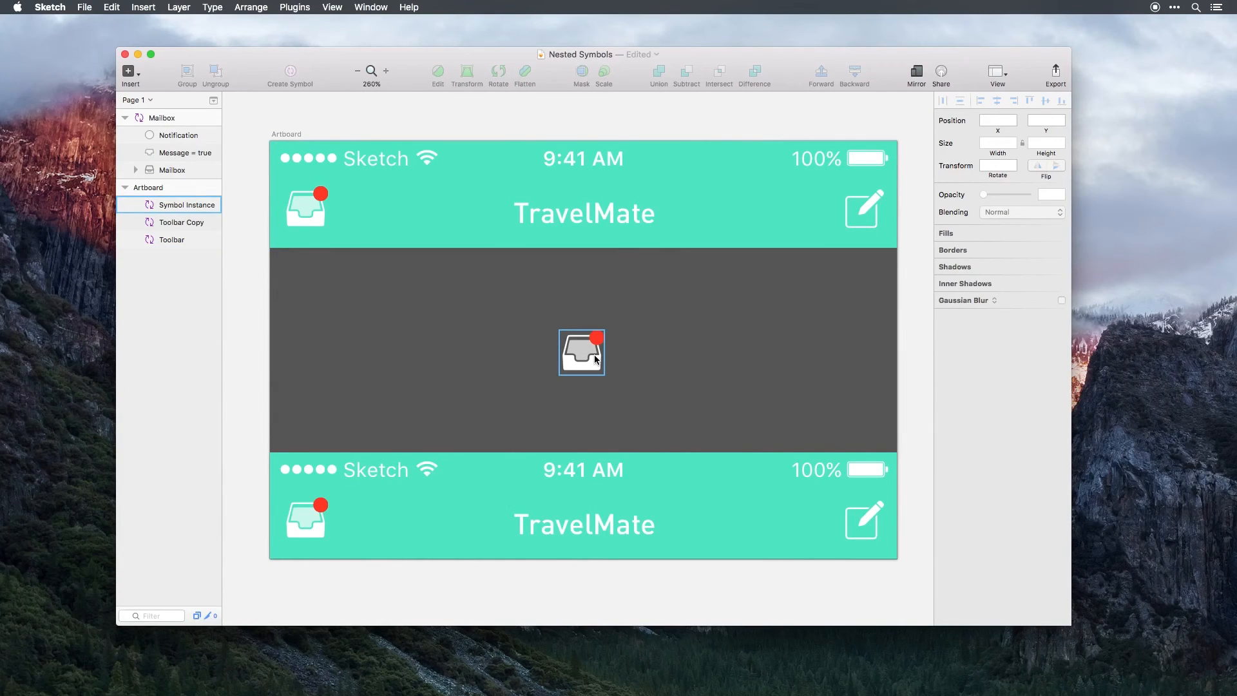